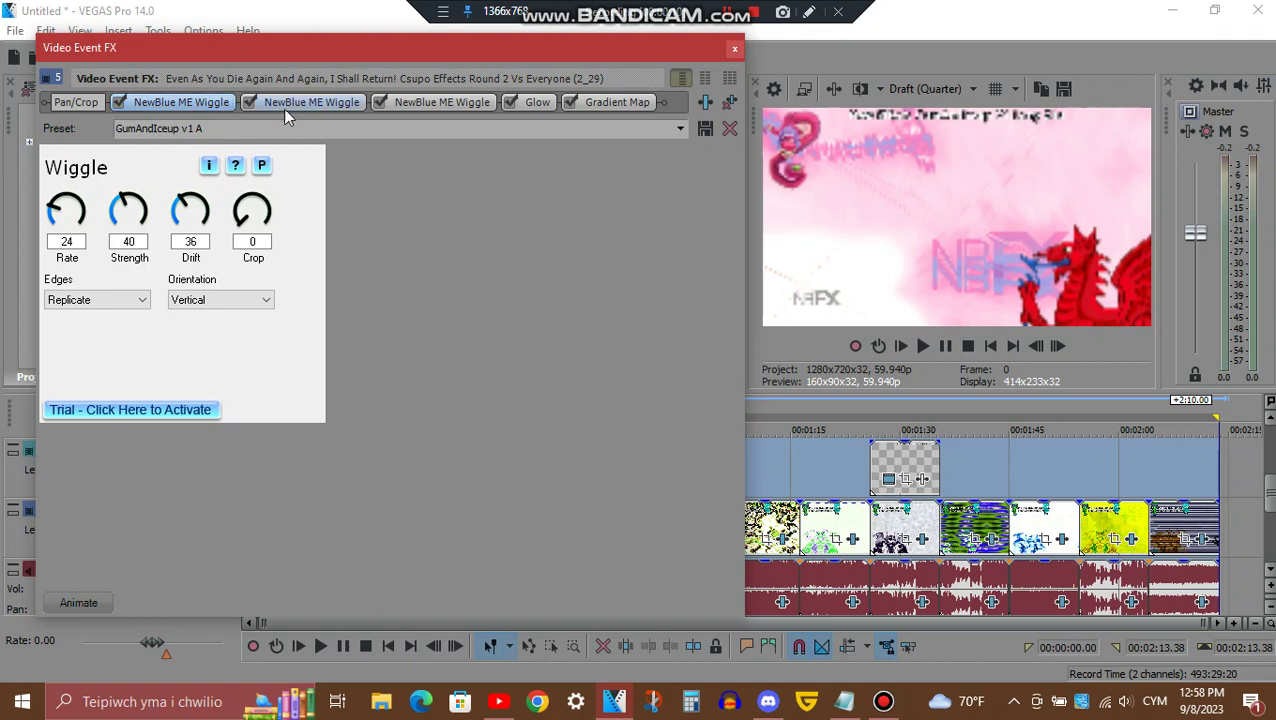
# Step: Examine the settings of the second and third NewBlue ME Wiggle effects and the Glow effect on the first video event
pyautogui.click(304, 106)
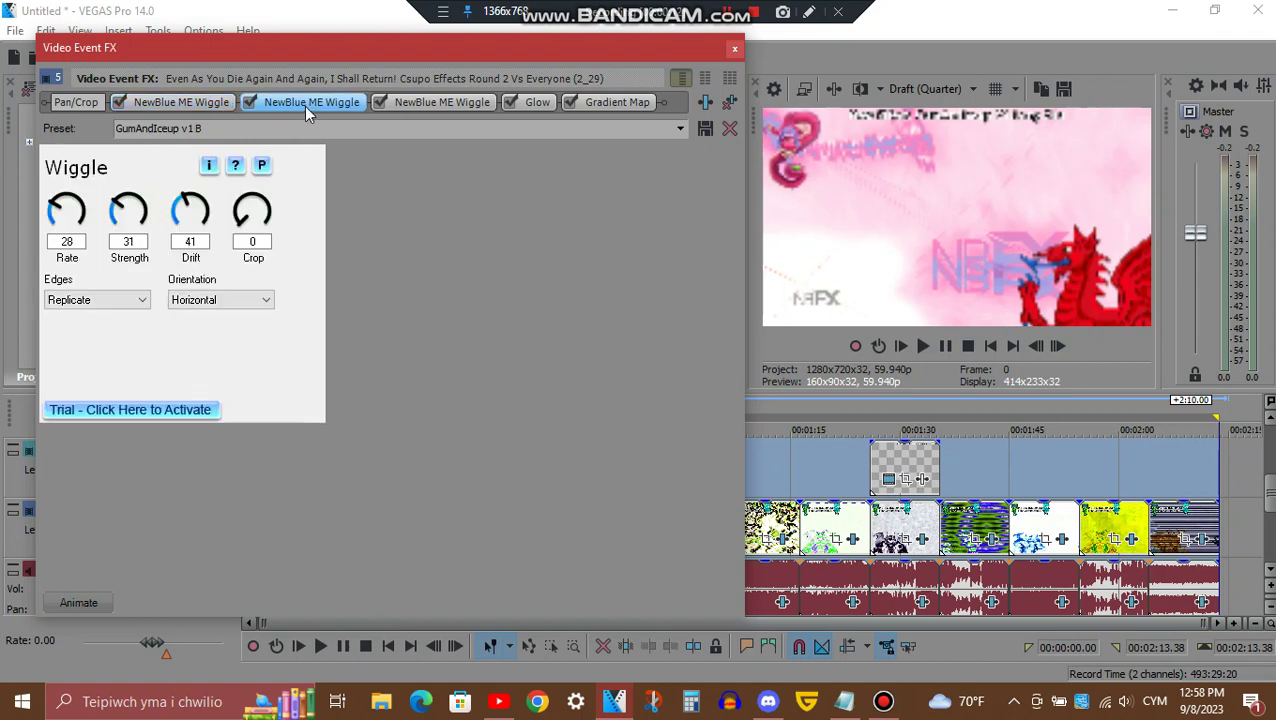
pyautogui.click(439, 102)
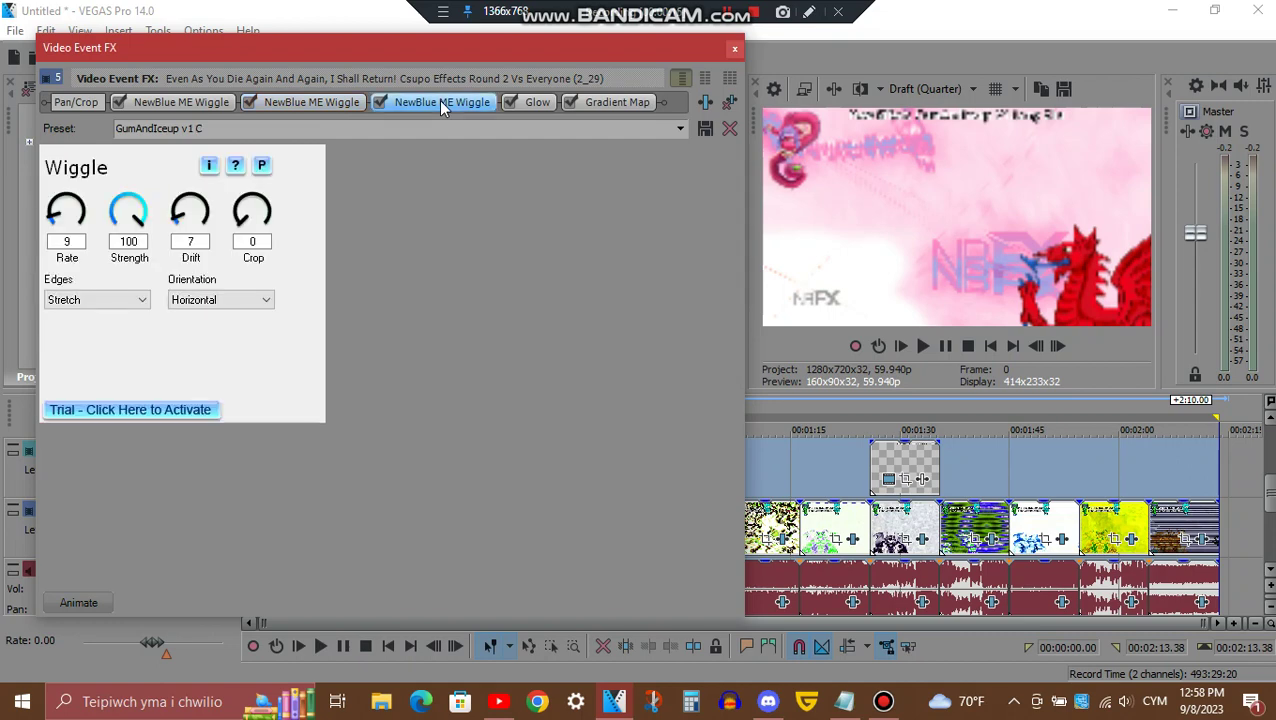
pyautogui.click(540, 102)
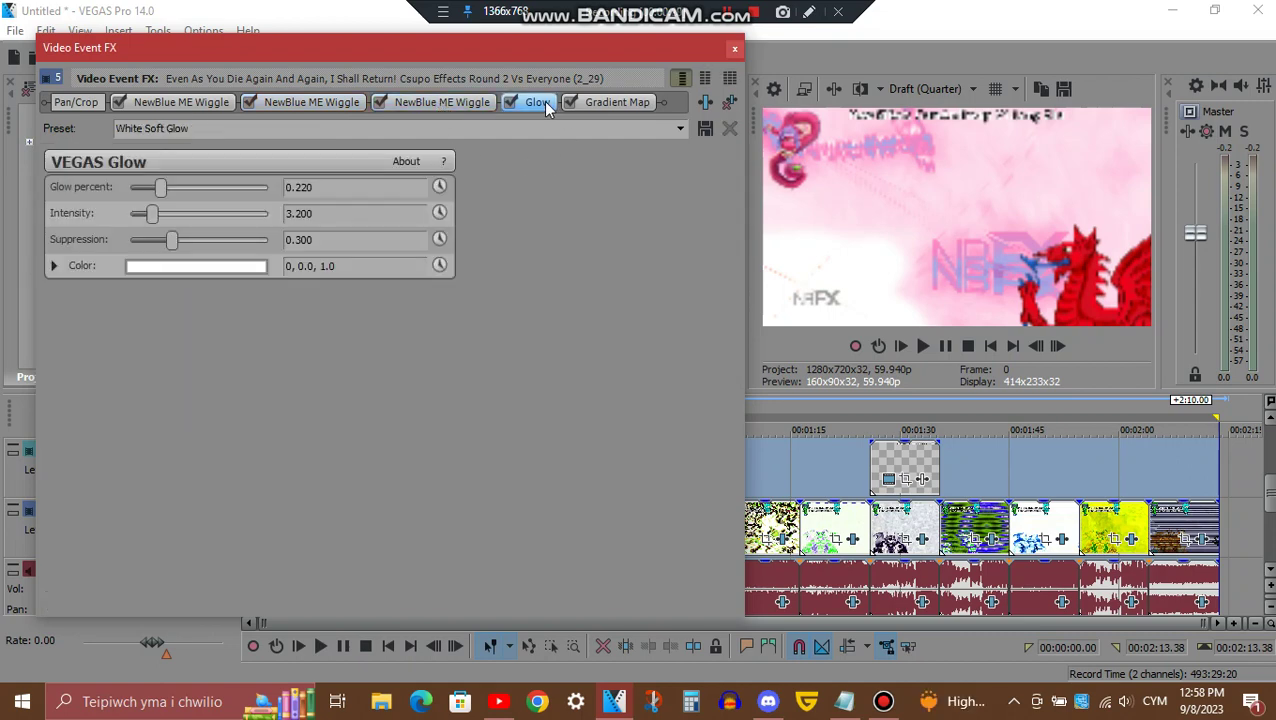
# Step: Examine the colour values of each Gradient Map control point on the first video event, and close its effects window
pyautogui.click(628, 103)
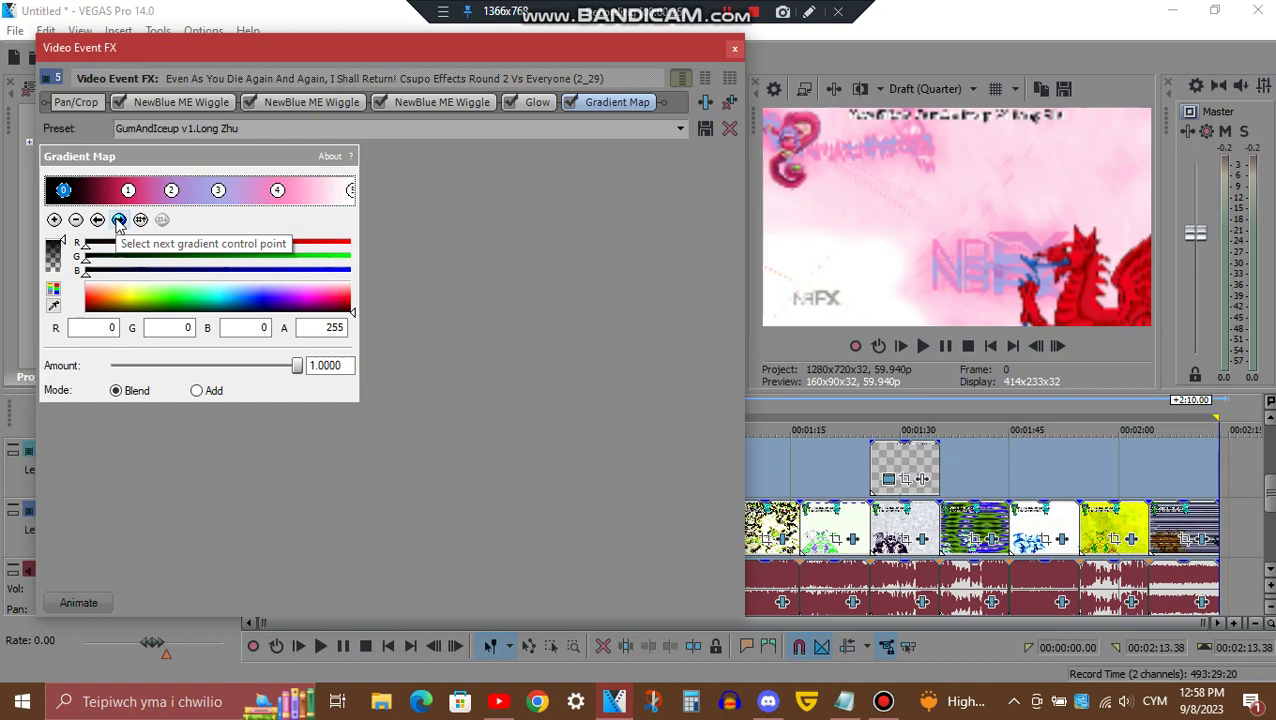
pyautogui.click(118, 220)
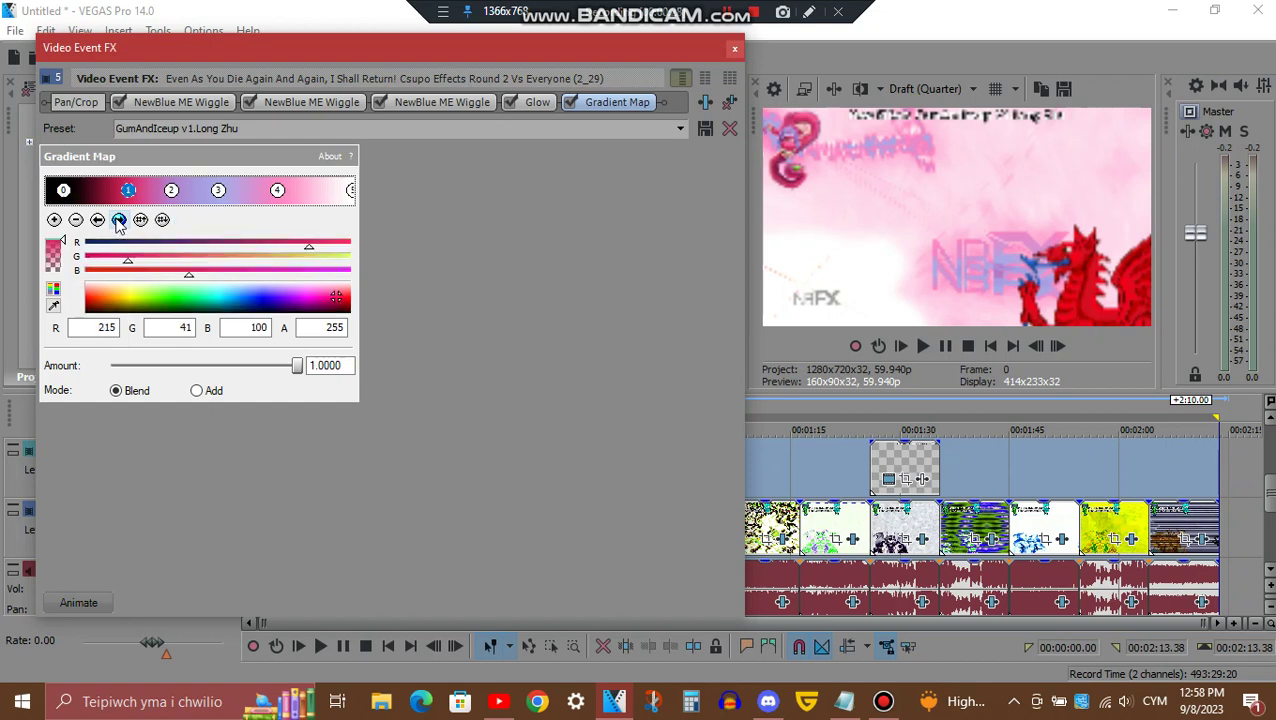
pyautogui.click(118, 220)
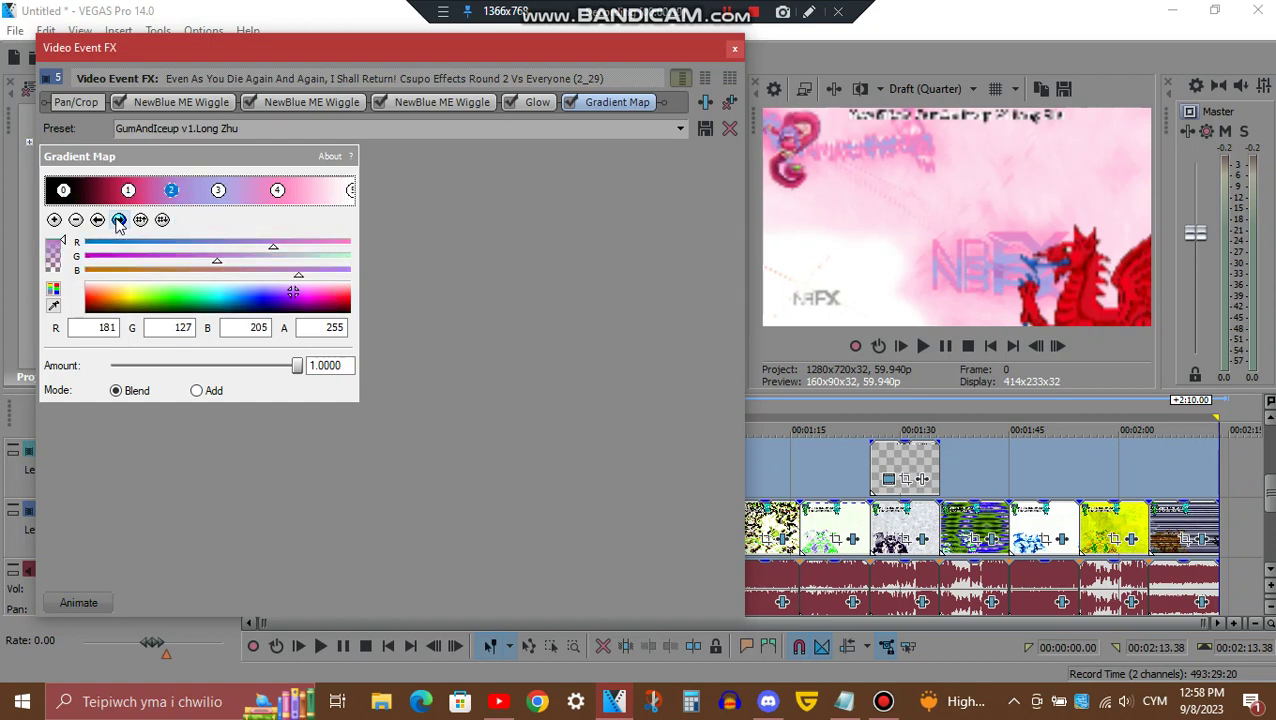
pyautogui.click(118, 220)
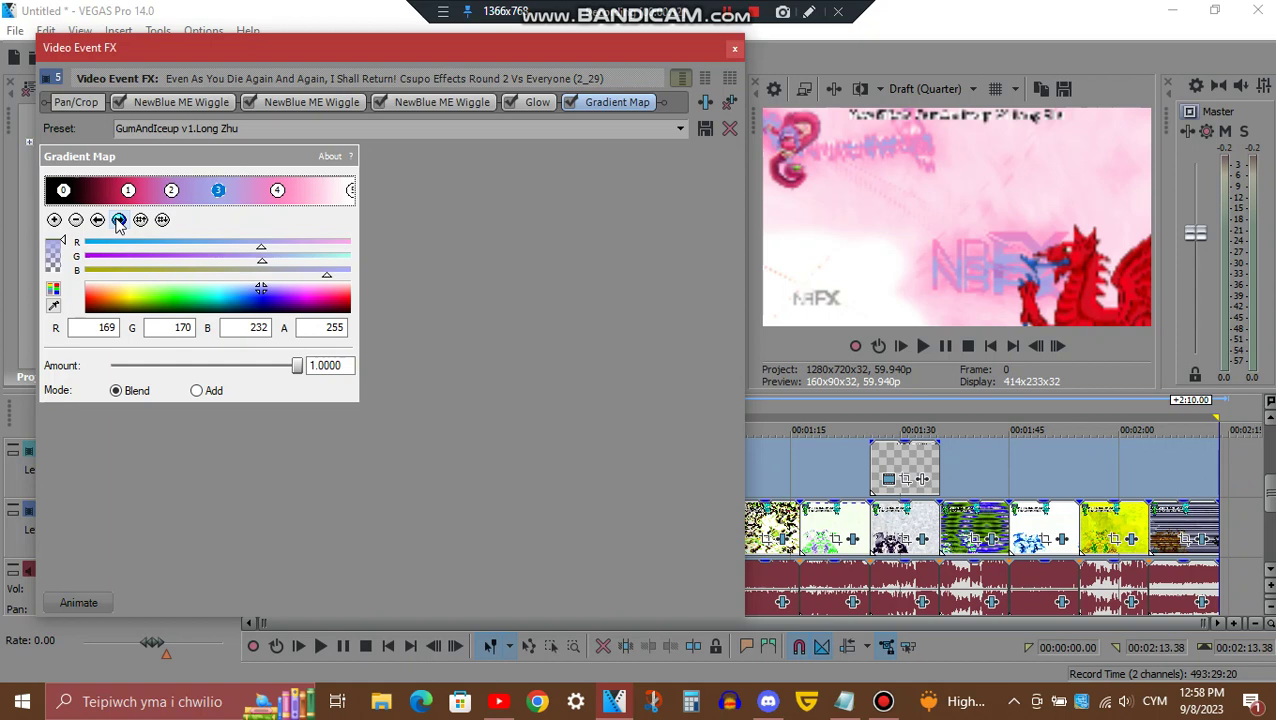
pyautogui.click(118, 220)
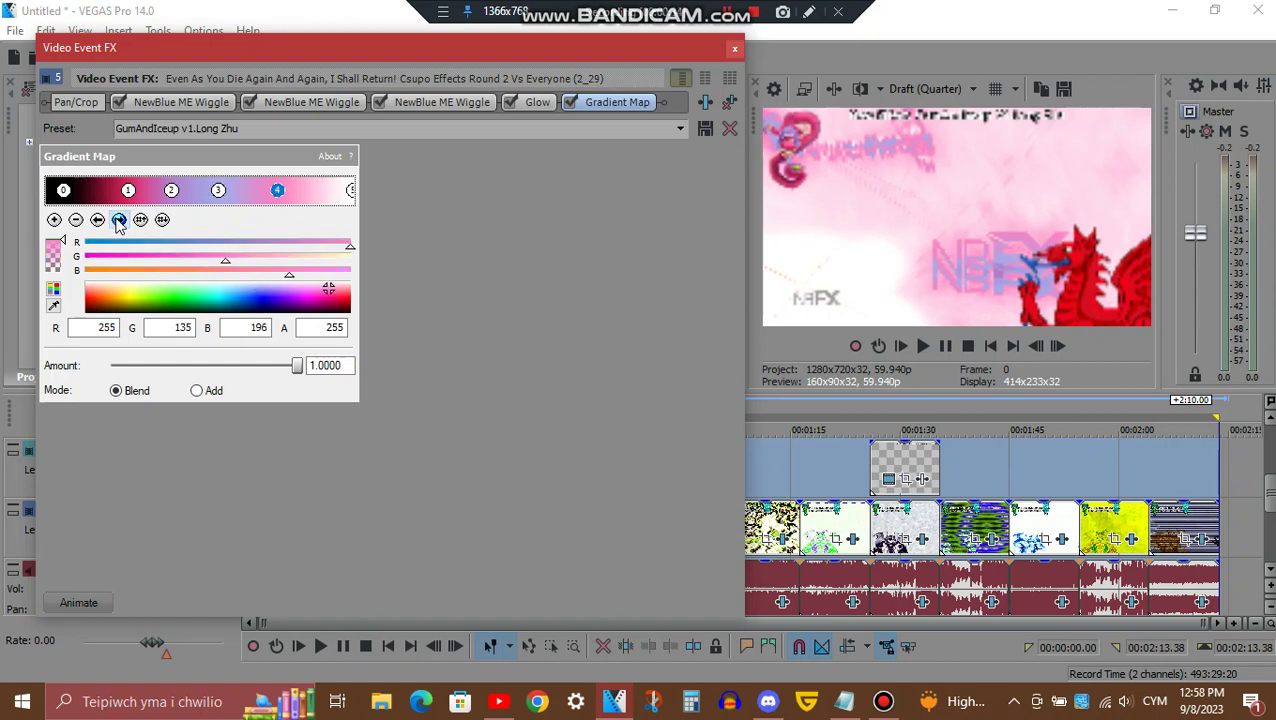
pyautogui.click(118, 220)
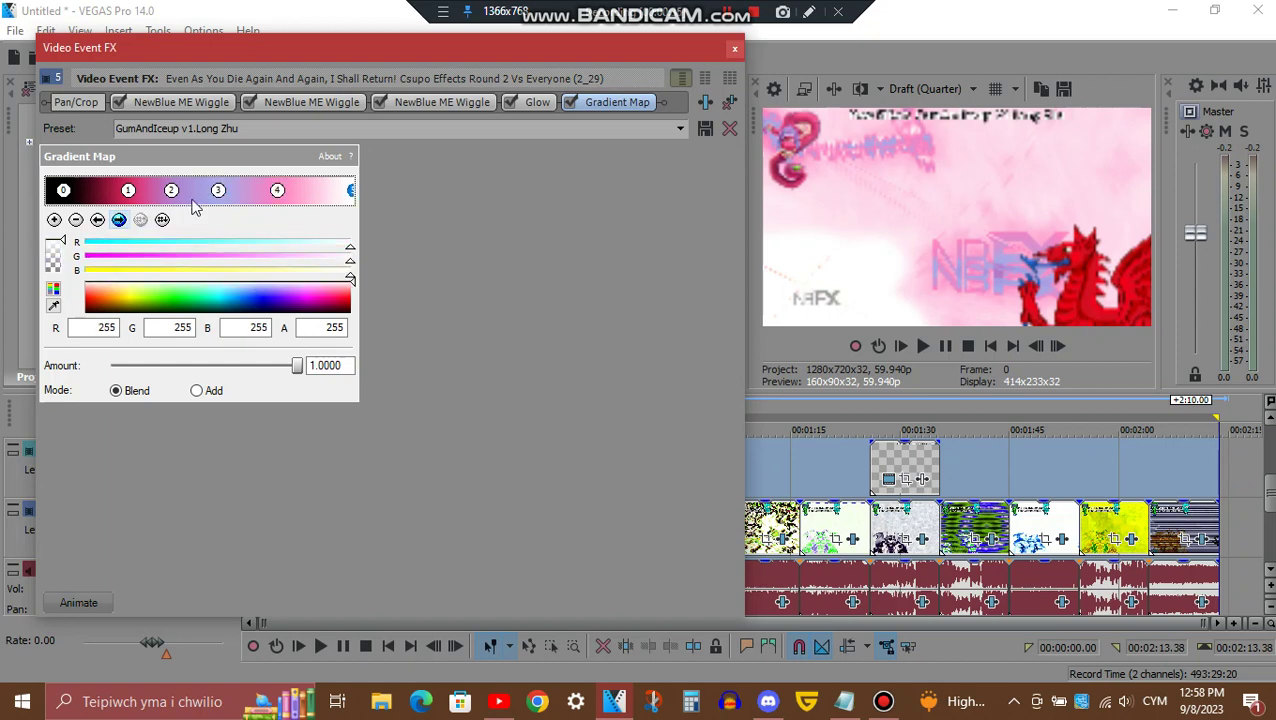
pyautogui.click(735, 50)
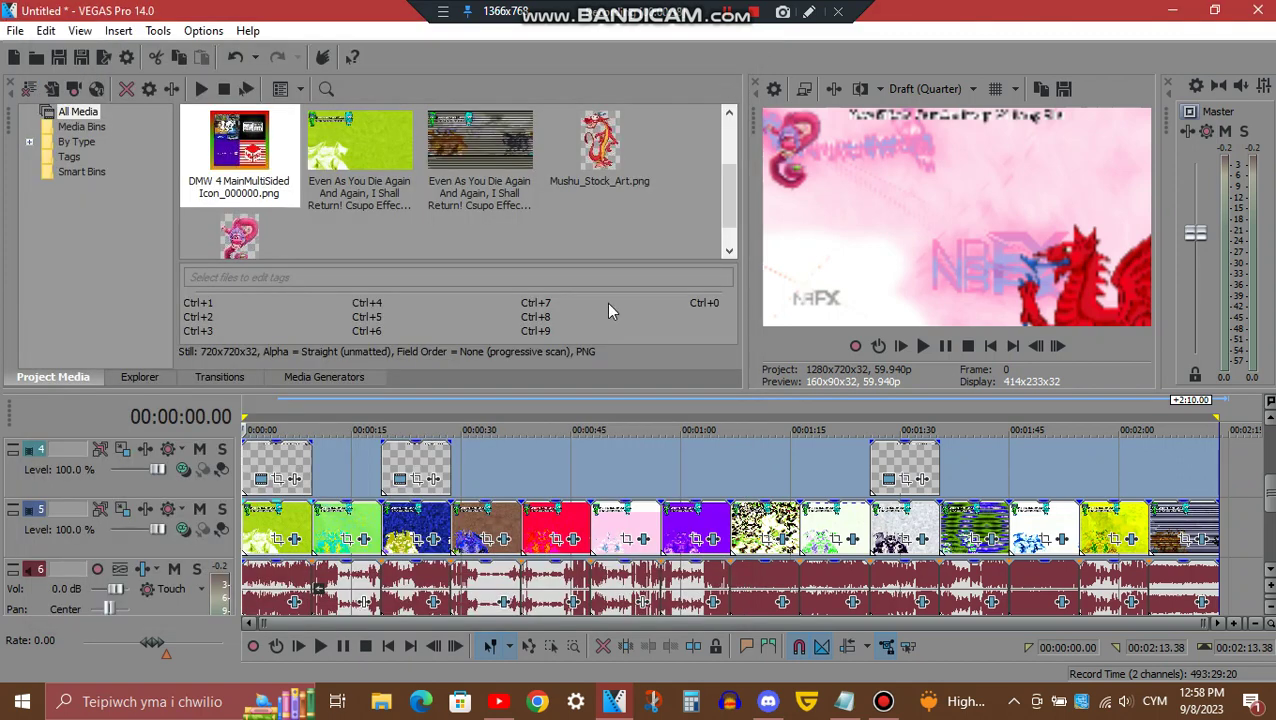
# Step: Open the first audio event's effects and examine both Orange Vocoders, the first IO/Phaser, ExpressFX Chorus and tb_grumblebum
pyautogui.click(296, 603)
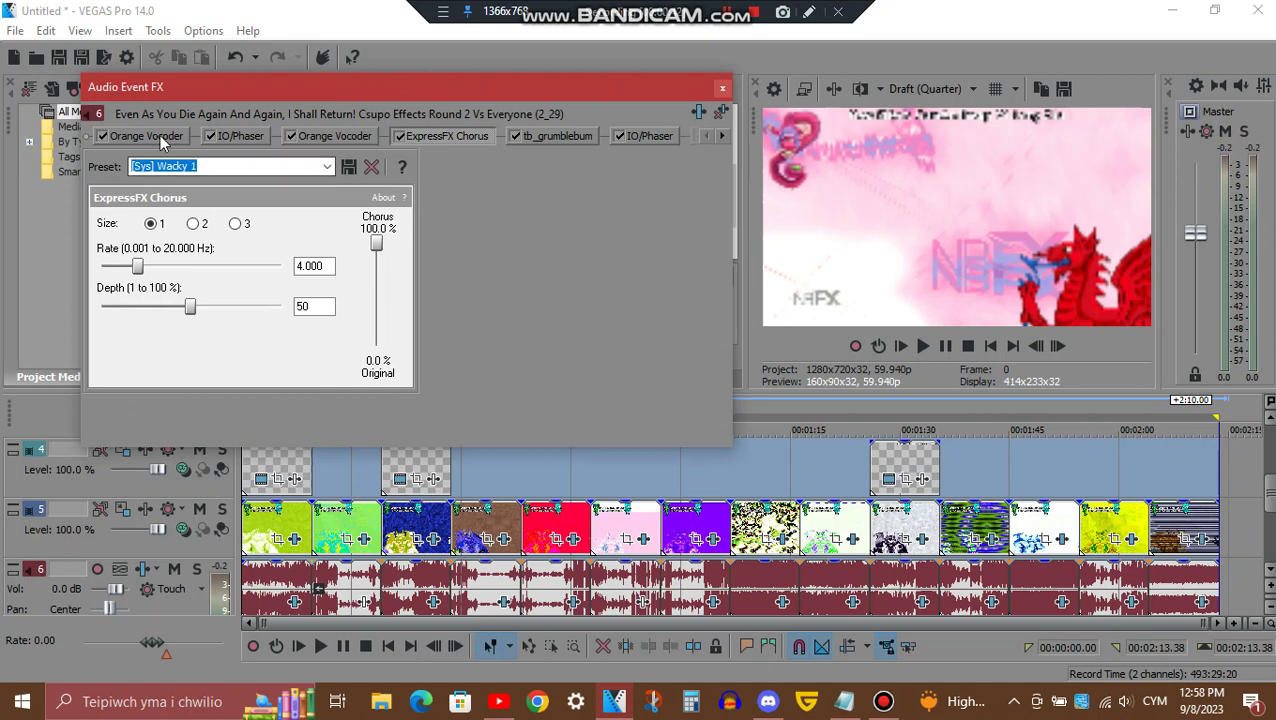
pyautogui.click(160, 135)
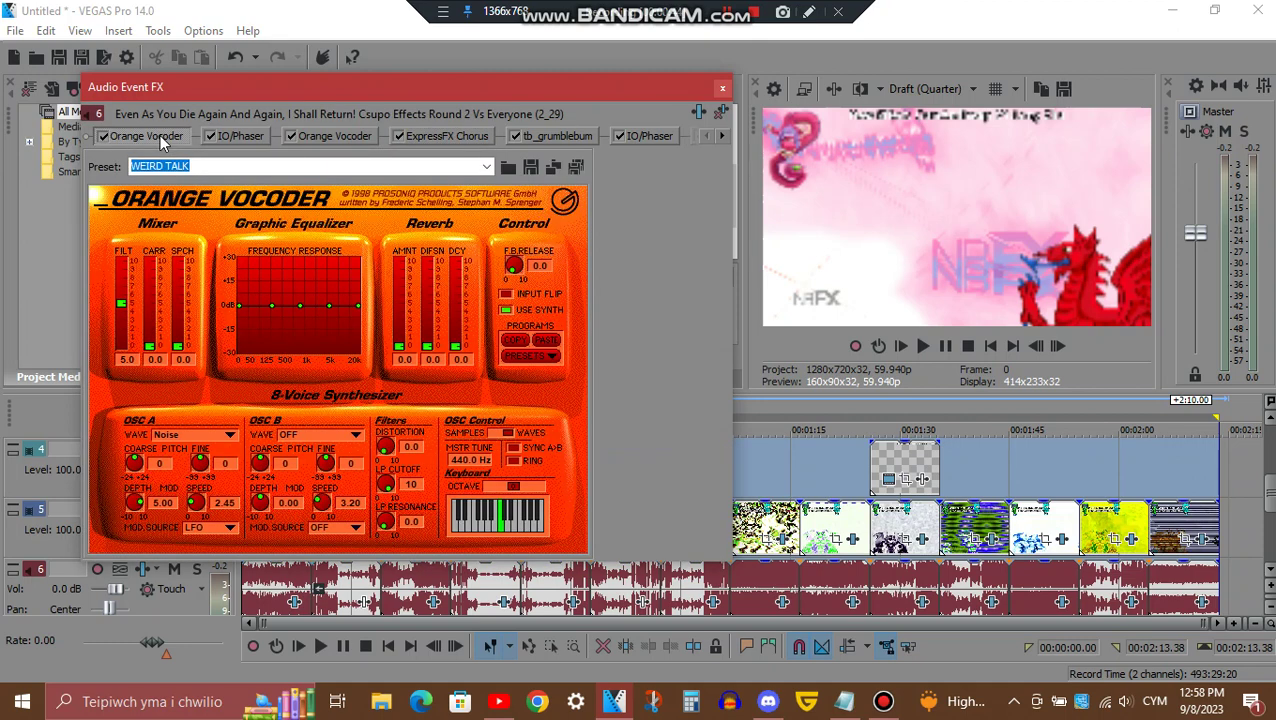
pyautogui.click(258, 135)
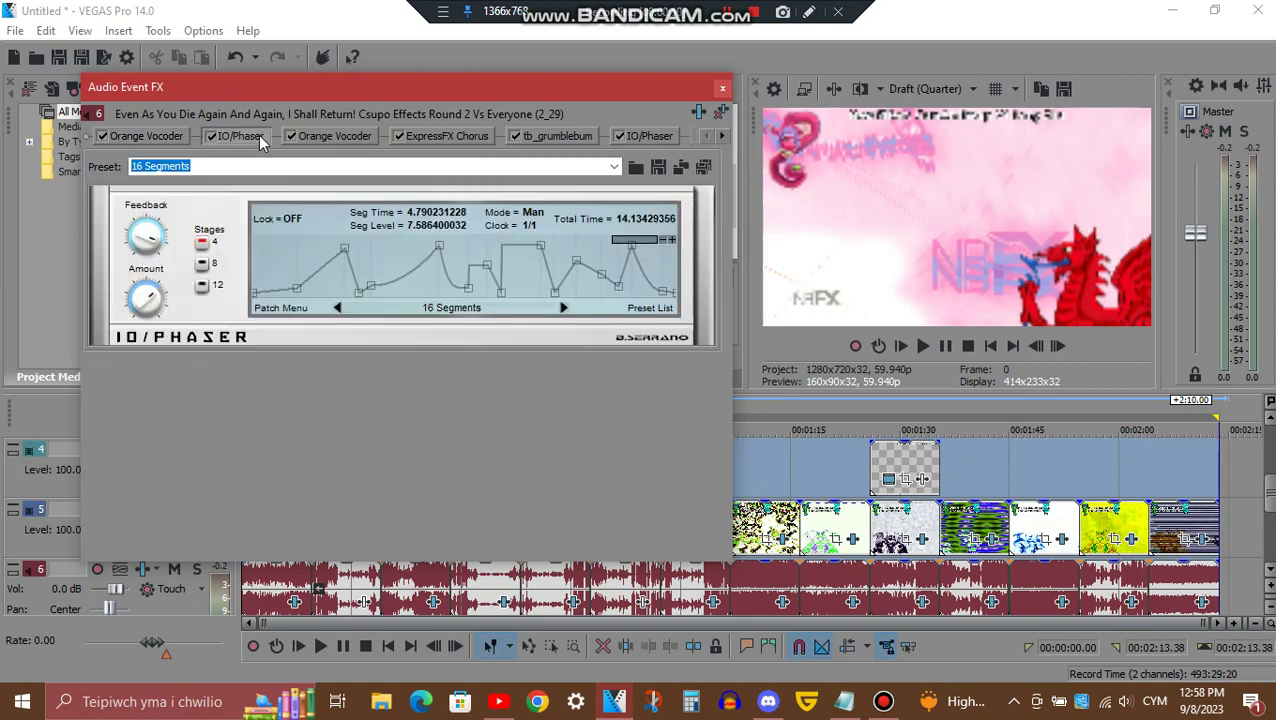
pyautogui.click(344, 135)
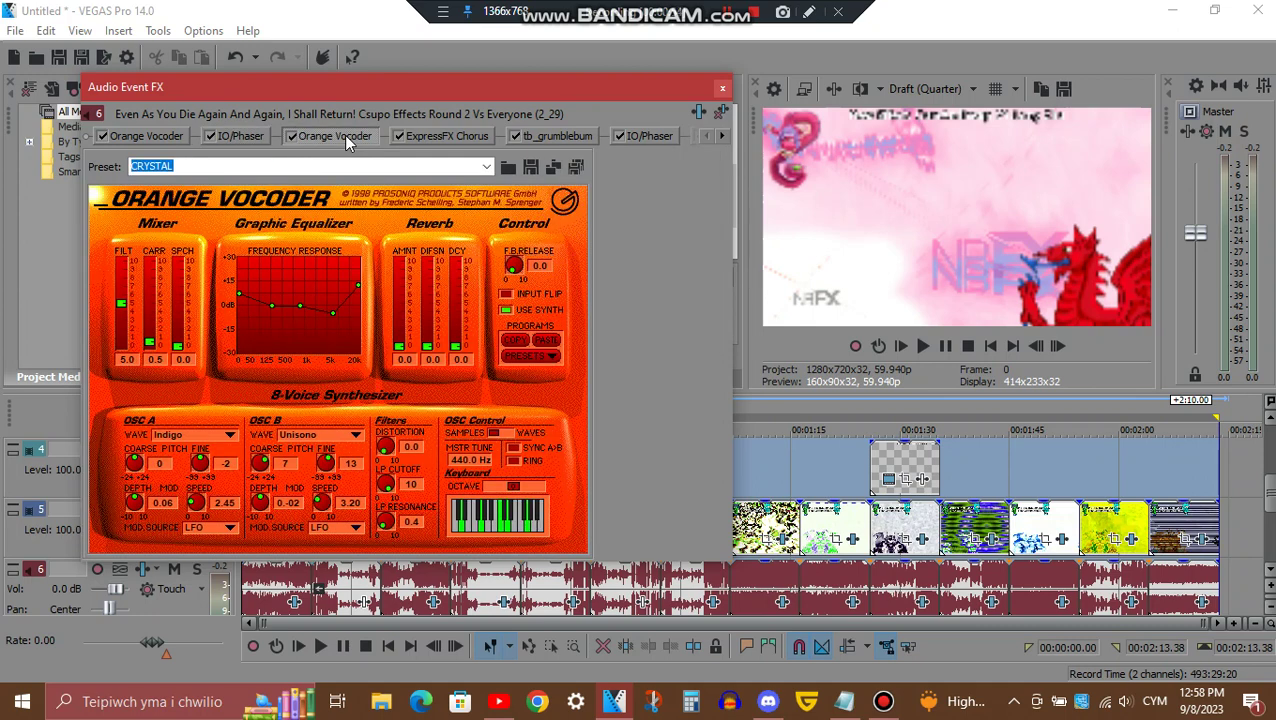
pyautogui.click(444, 135)
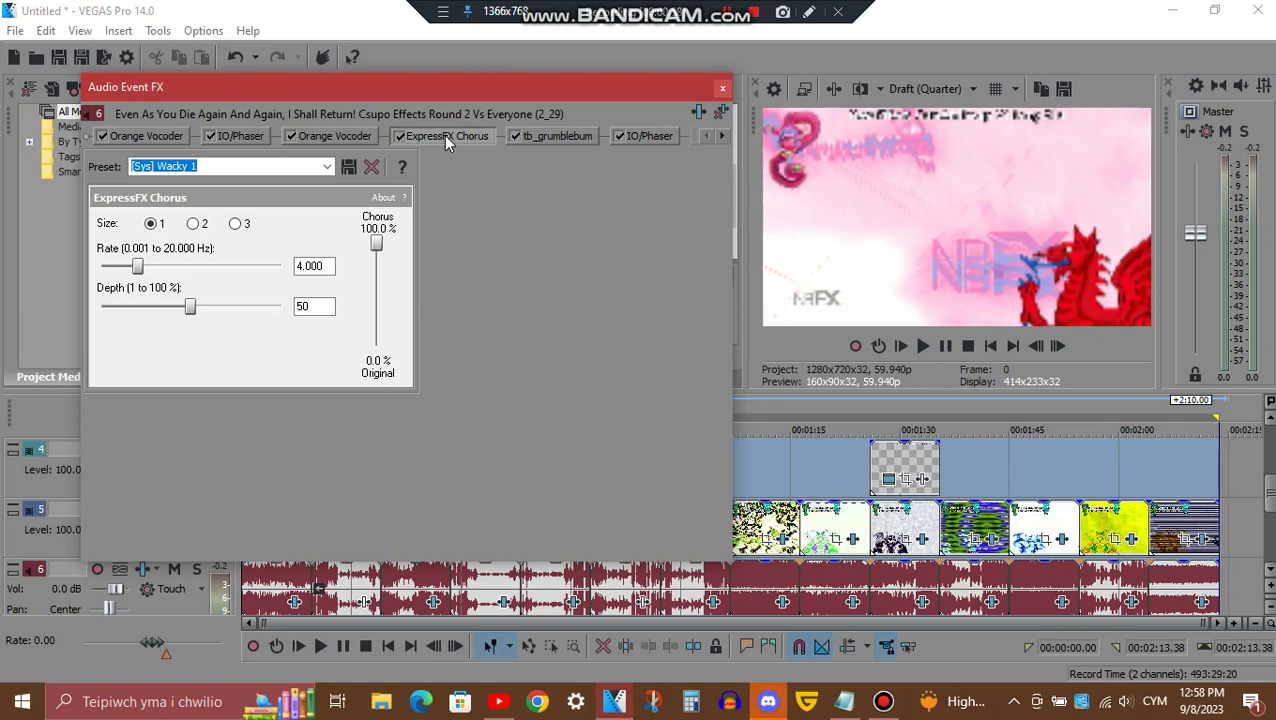
pyautogui.click(588, 143)
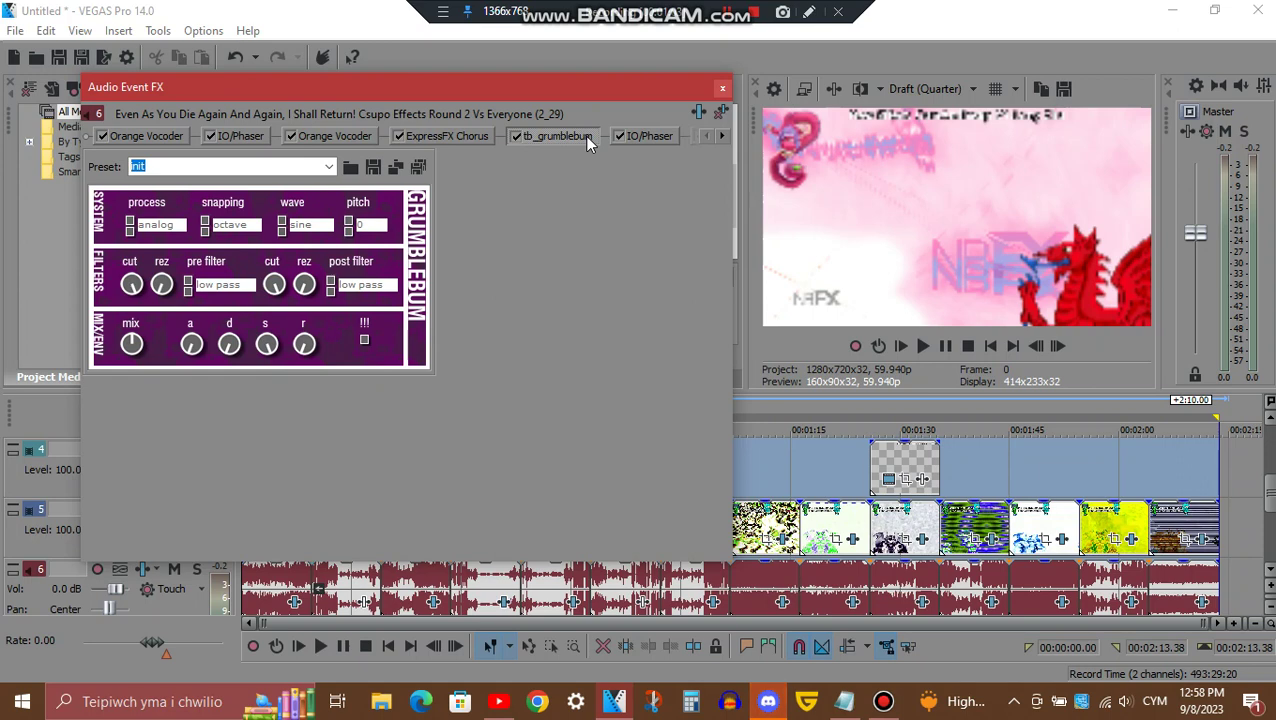
# Step: Examine the audio chain's second IO/Phaser and the full IL Vocodex settings down to its keyboard, and close the effects window
pyautogui.click(722, 136)
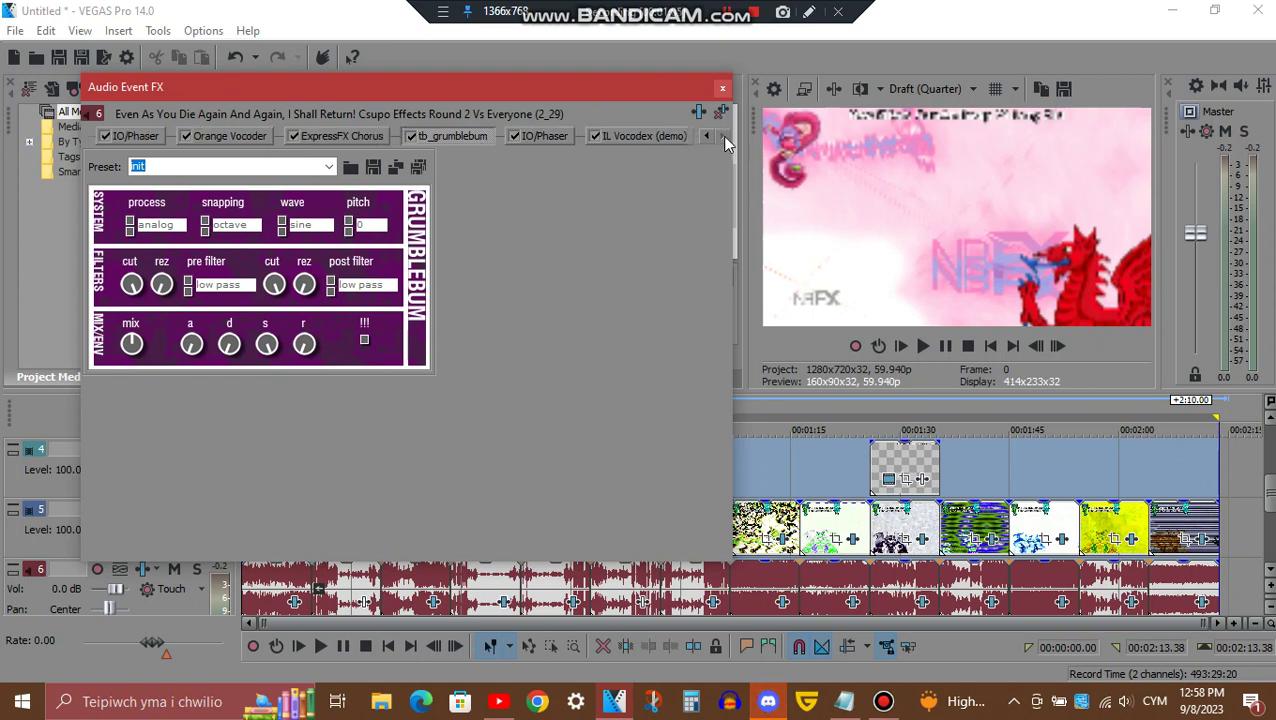
pyautogui.click(557, 140)
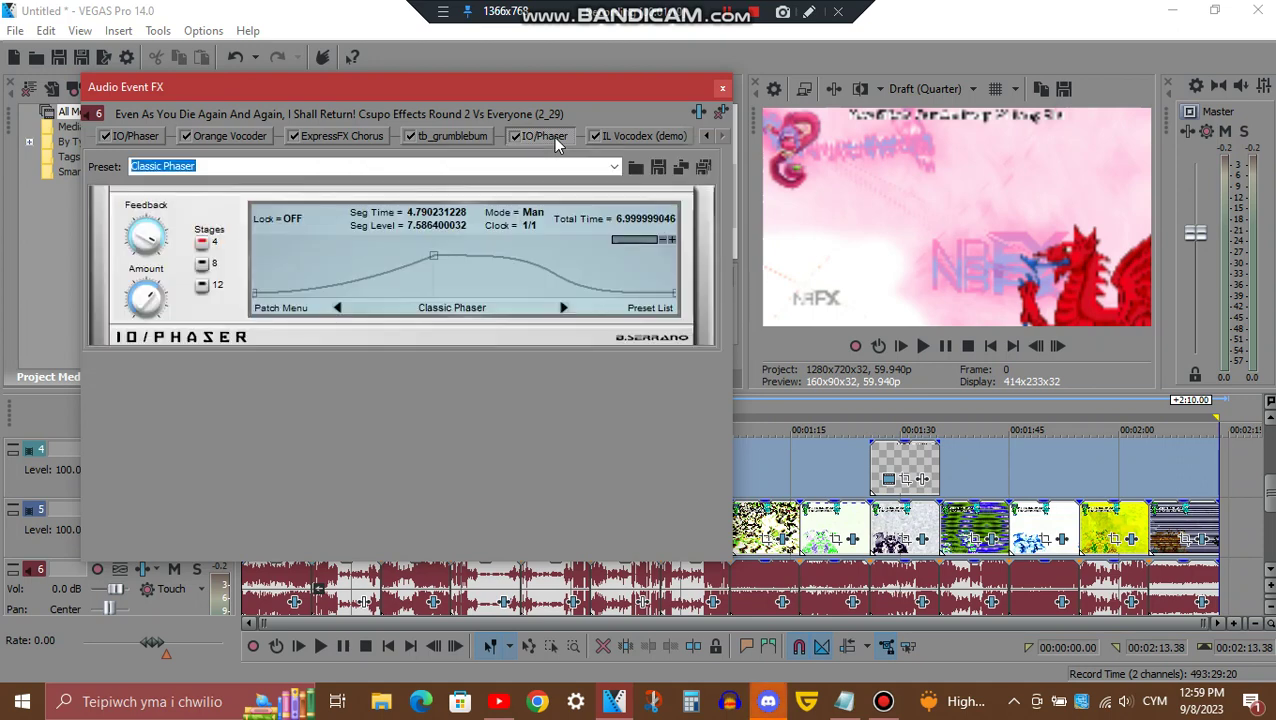
pyautogui.click(640, 136)
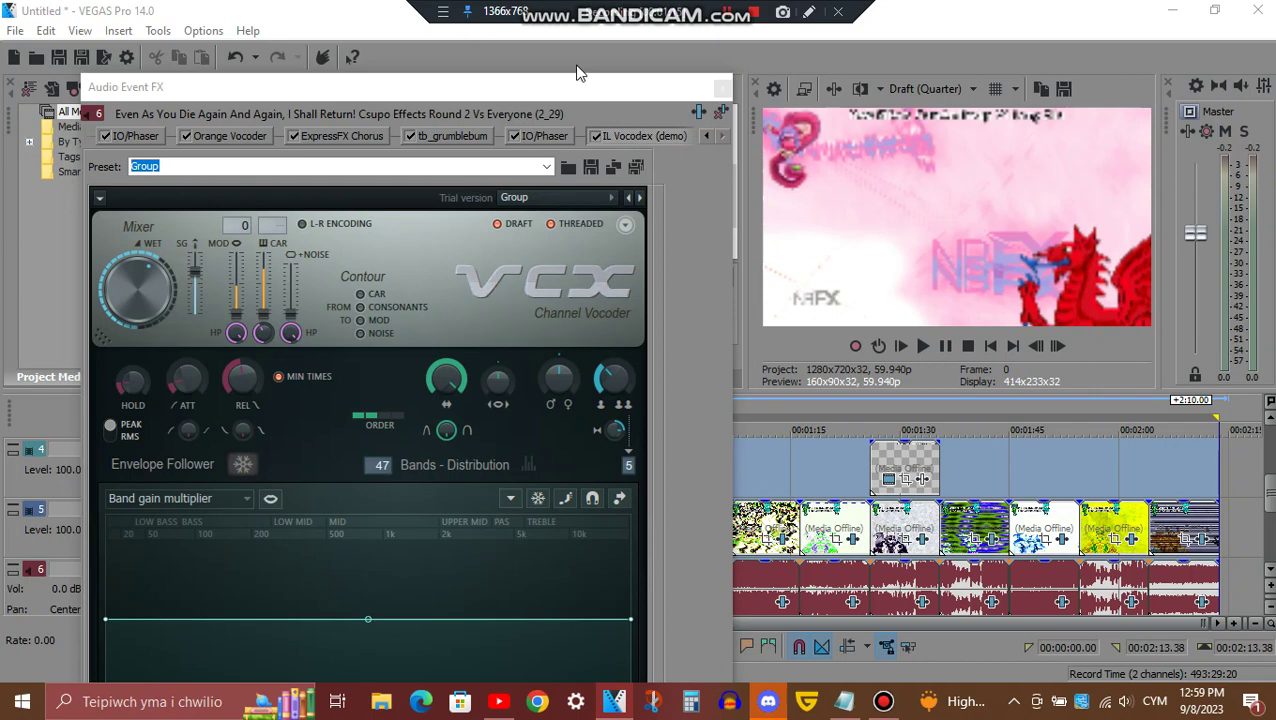
pyautogui.moveTo(577, 84); pyautogui.dragTo(628, 92)
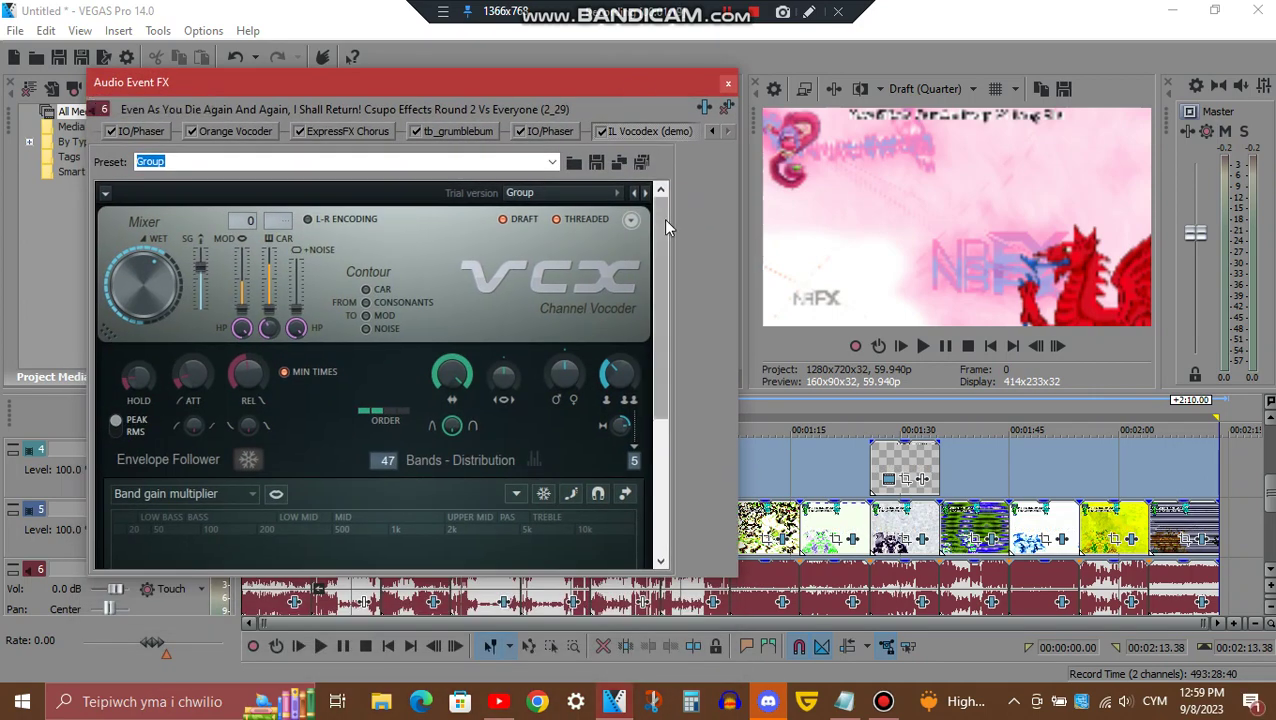
pyautogui.moveTo(665, 221); pyautogui.dragTo(663, 410)
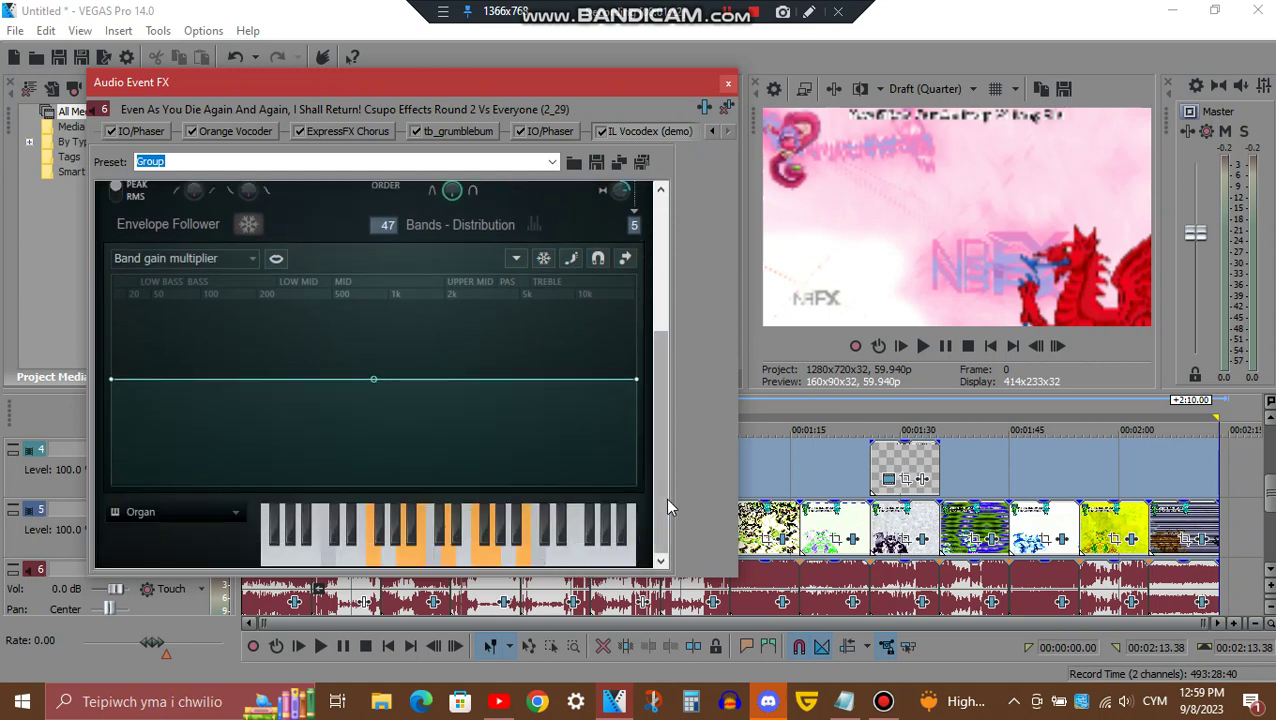
pyautogui.click(731, 86)
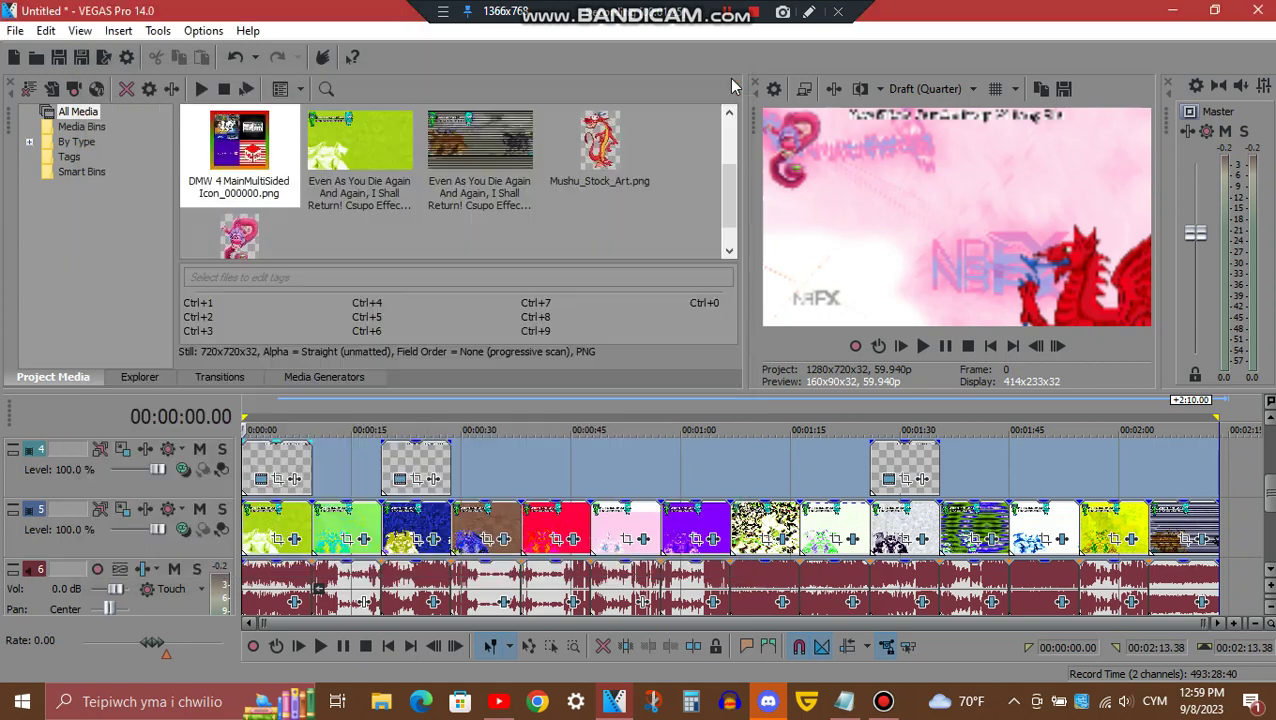
# Step: Open the third video event's effects and examine the settings of its three NewBlue ME Wiggles, Light Rays and Glow
pyautogui.click(412, 520)
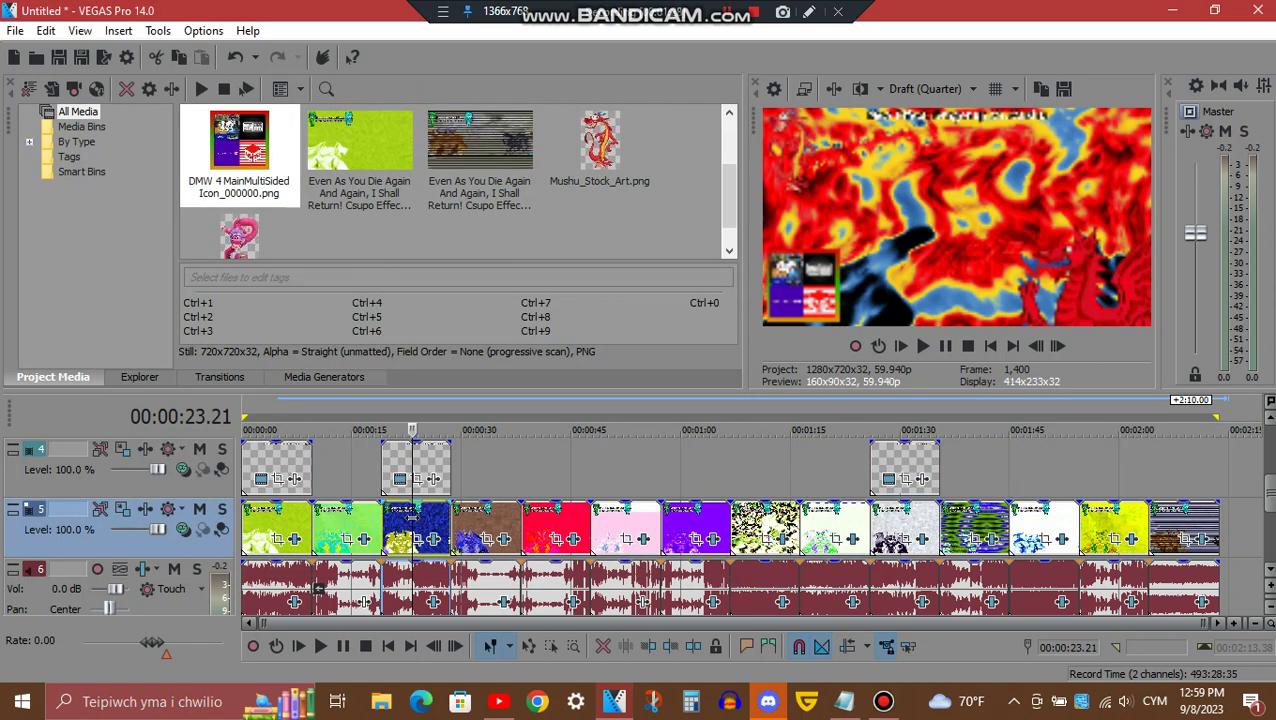
pyautogui.click(435, 540)
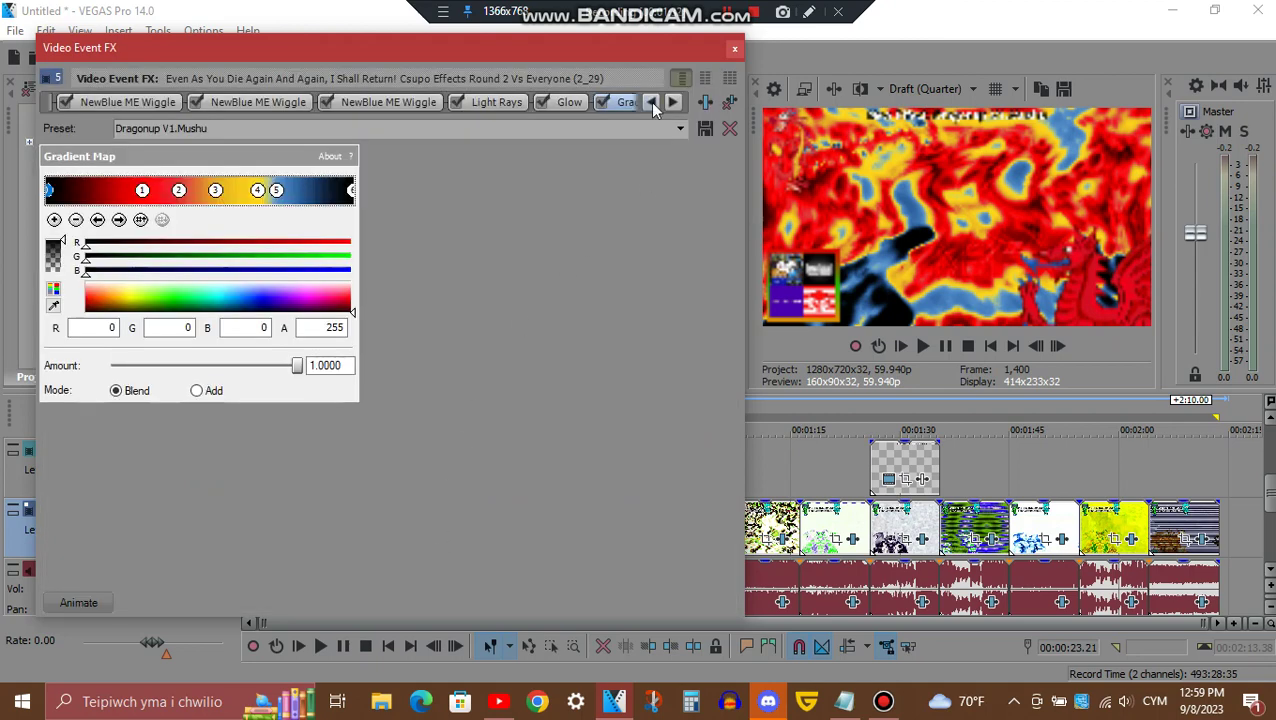
pyautogui.click(650, 102)
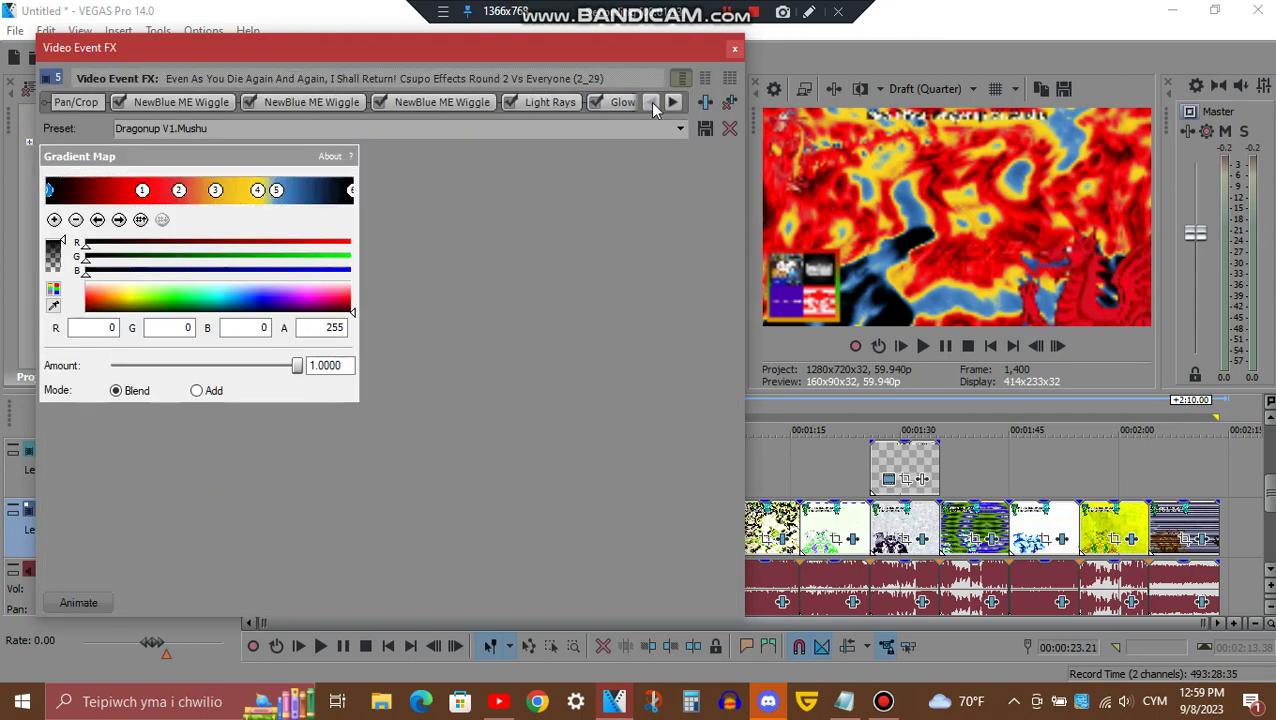
pyautogui.click(193, 103)
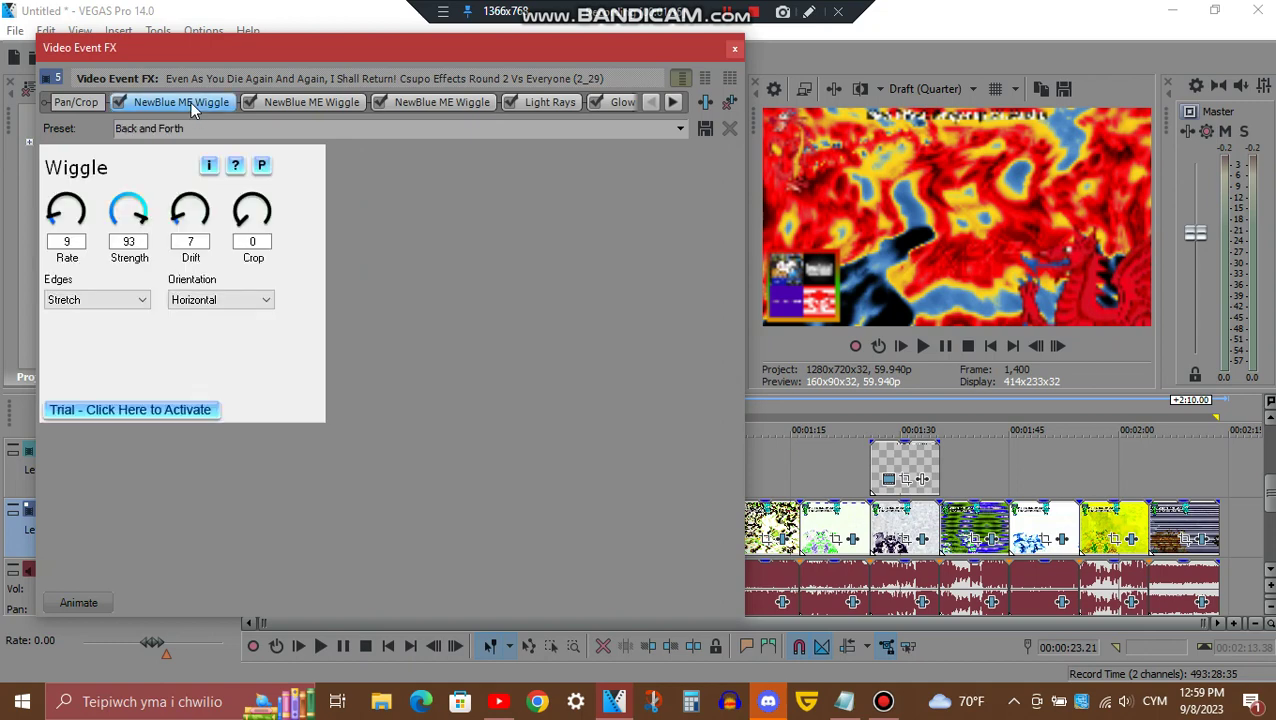
pyautogui.click(335, 101)
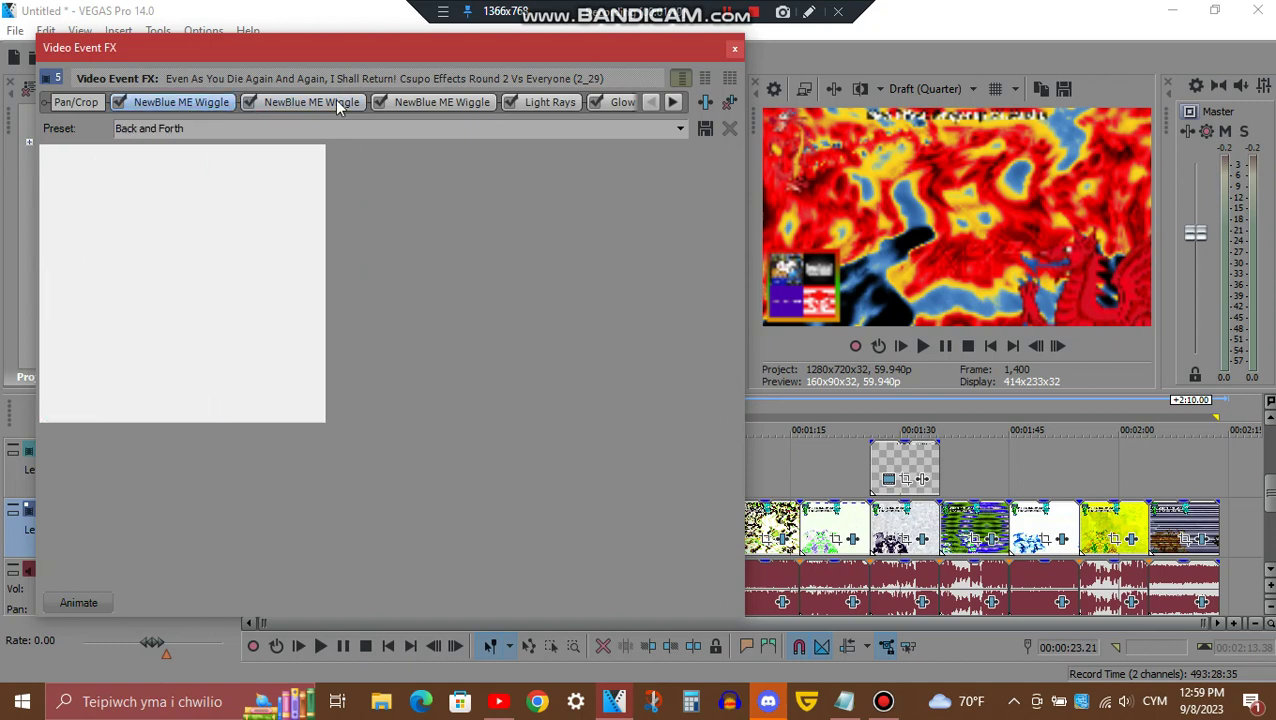
pyautogui.click(477, 104)
pyautogui.click(675, 101)
pyautogui.click(675, 101)
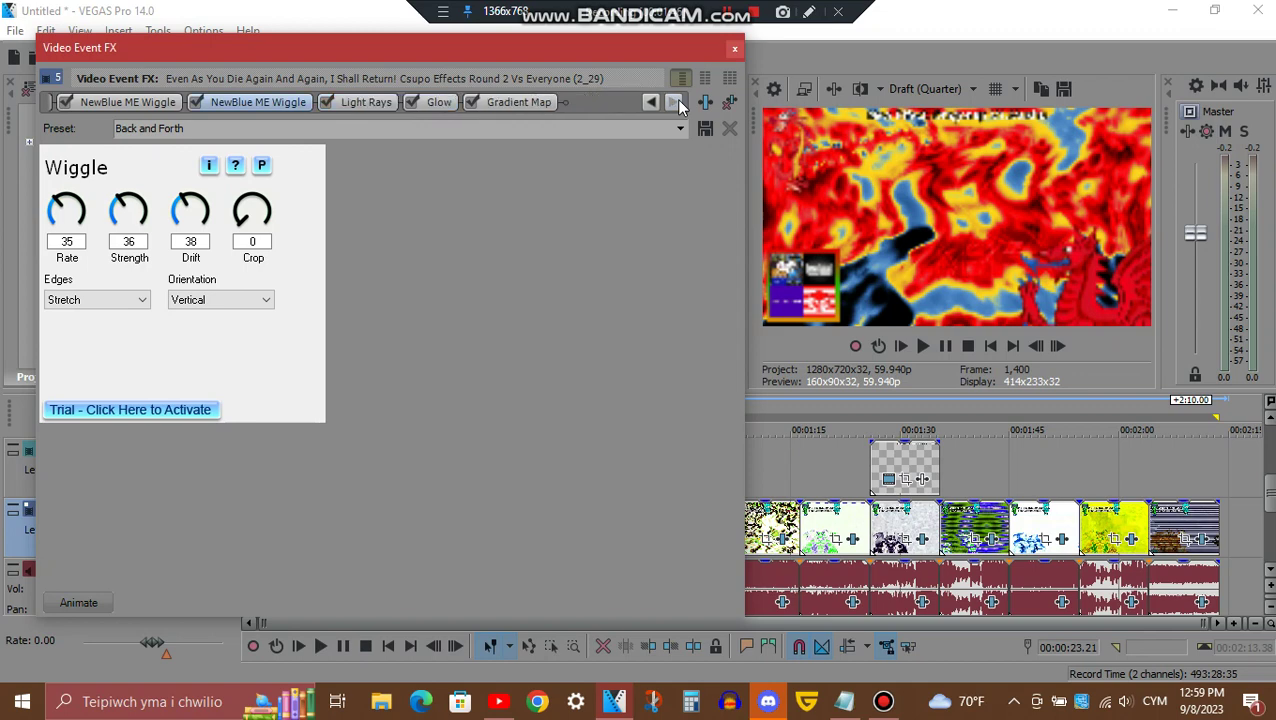
pyautogui.click(373, 101)
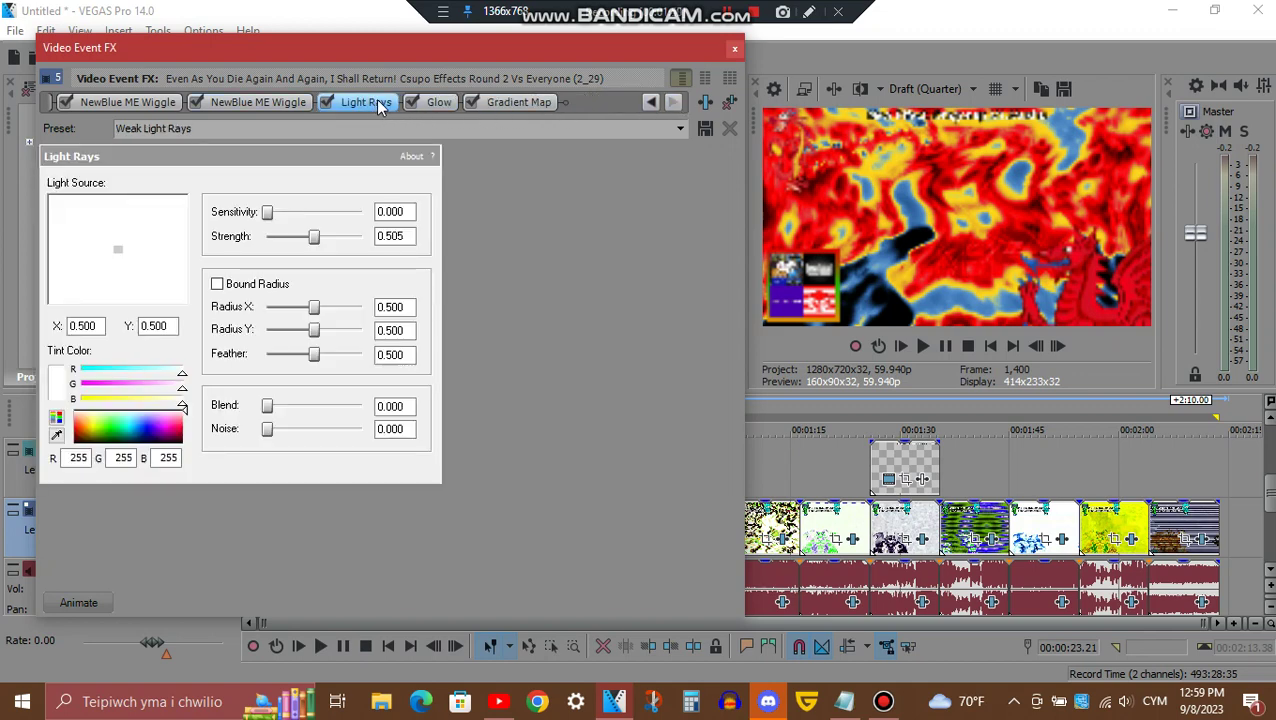
pyautogui.click(439, 102)
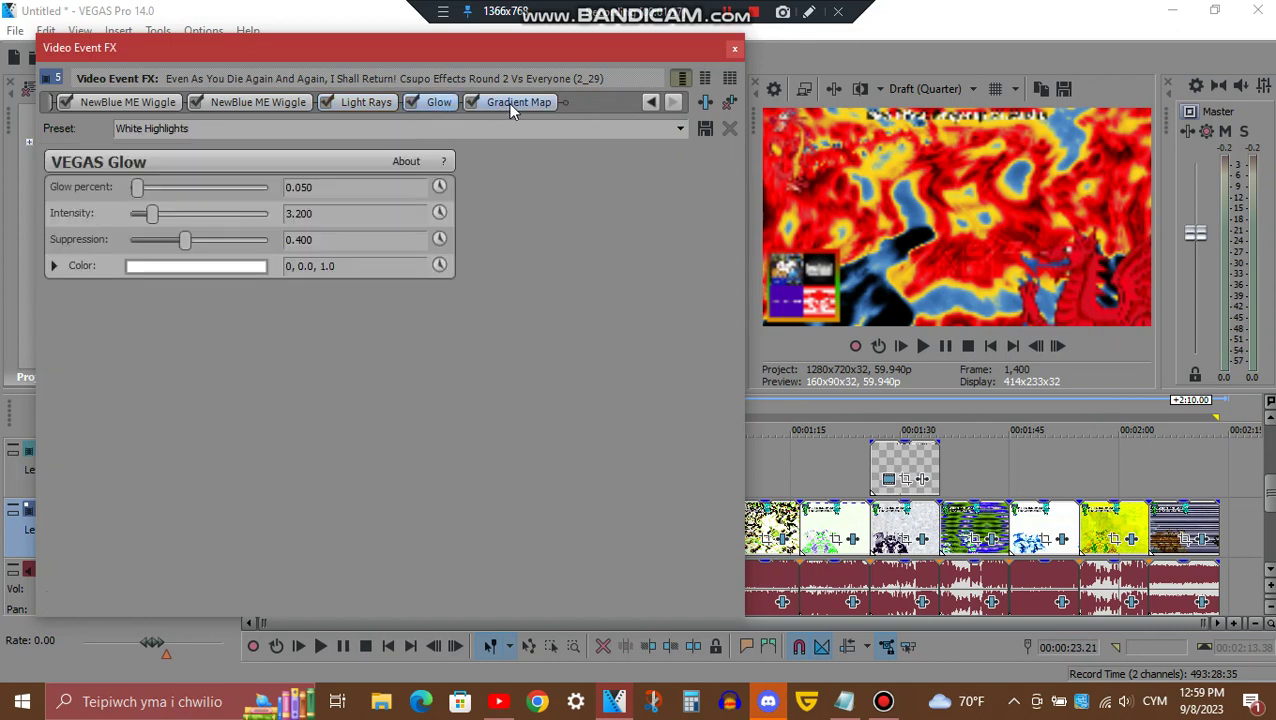
# Step: Examine the colour values of each Gradient Map control point on the third video event, and close its effects window
pyautogui.click(518, 102)
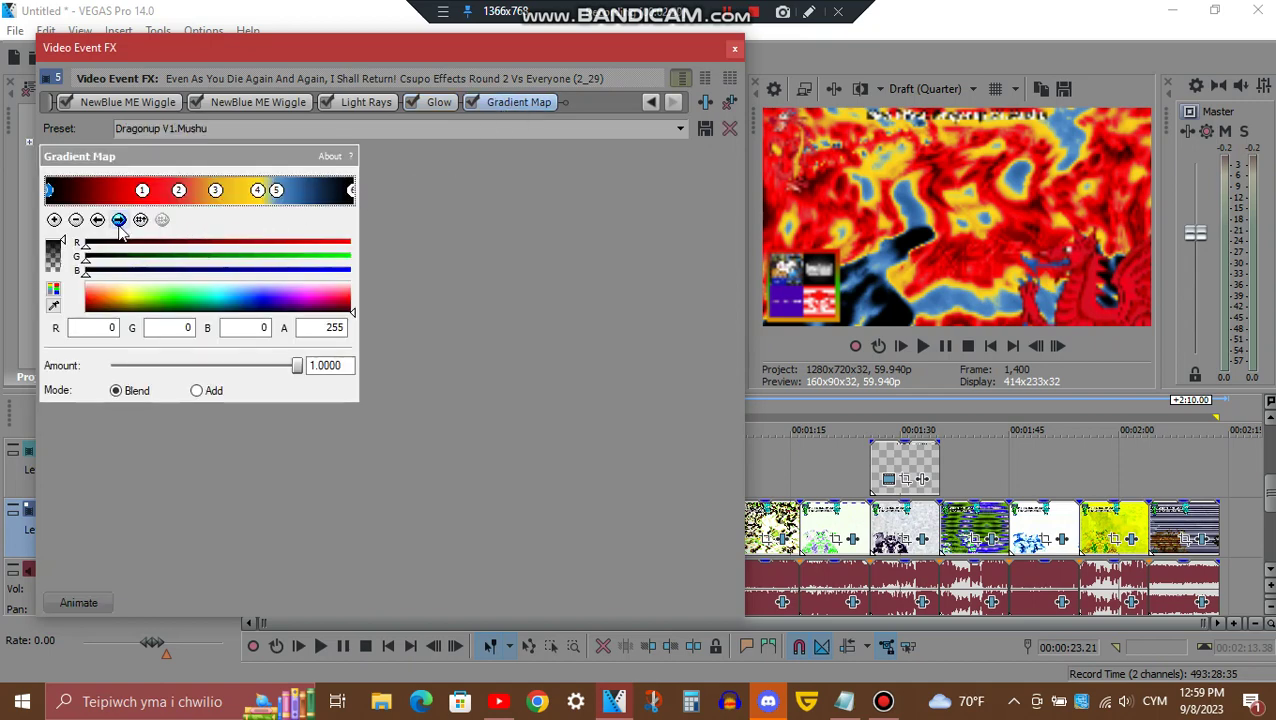
pyautogui.click(119, 220)
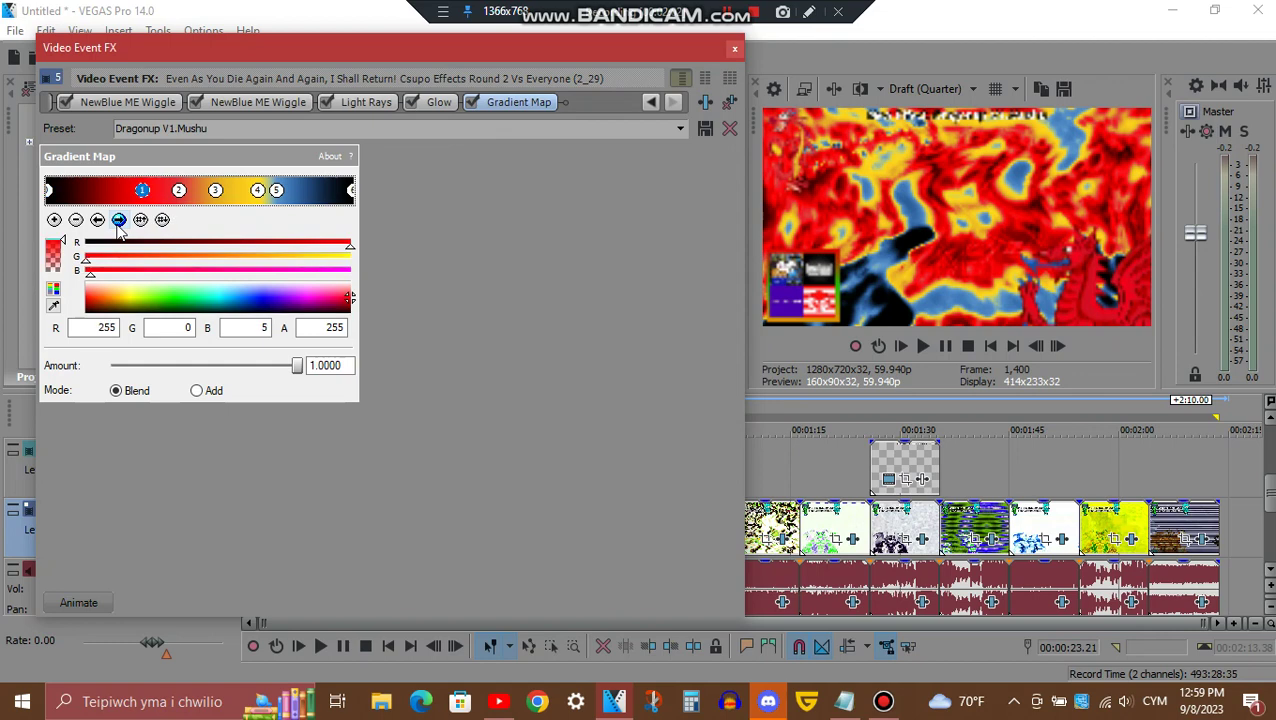
pyautogui.click(119, 220)
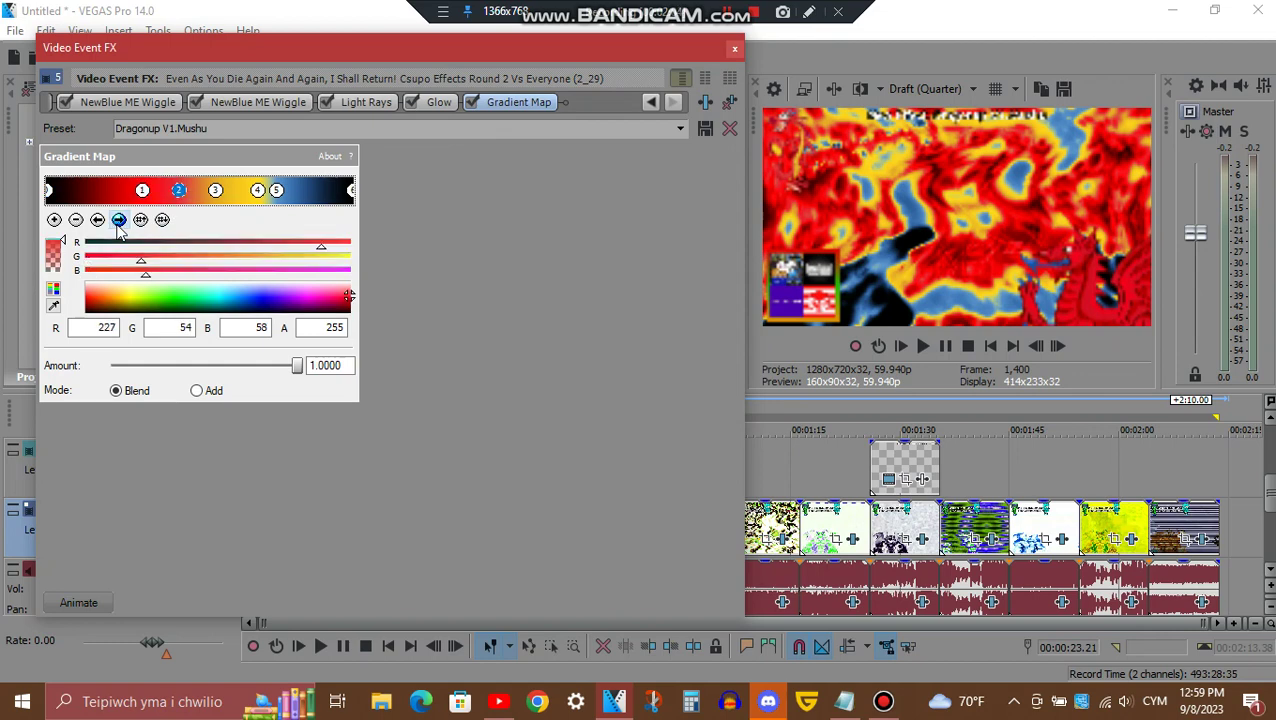
pyautogui.click(118, 222)
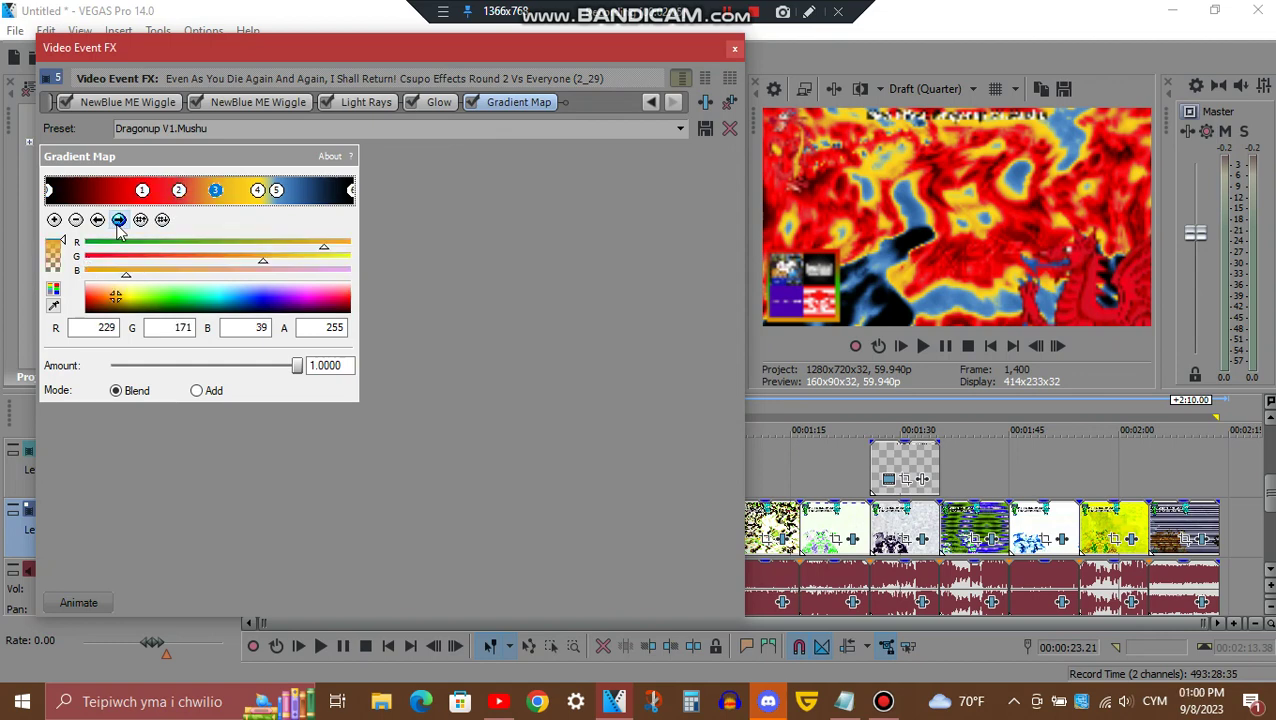
pyautogui.click(119, 220)
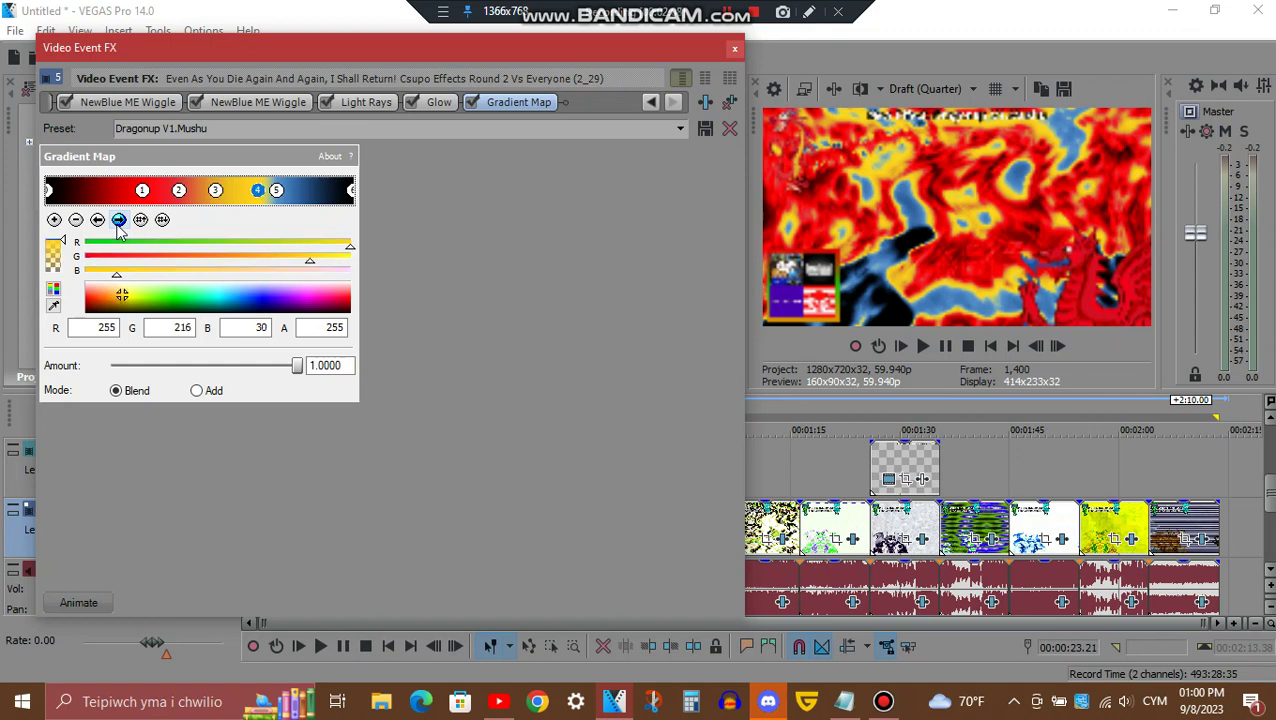
pyautogui.click(119, 220)
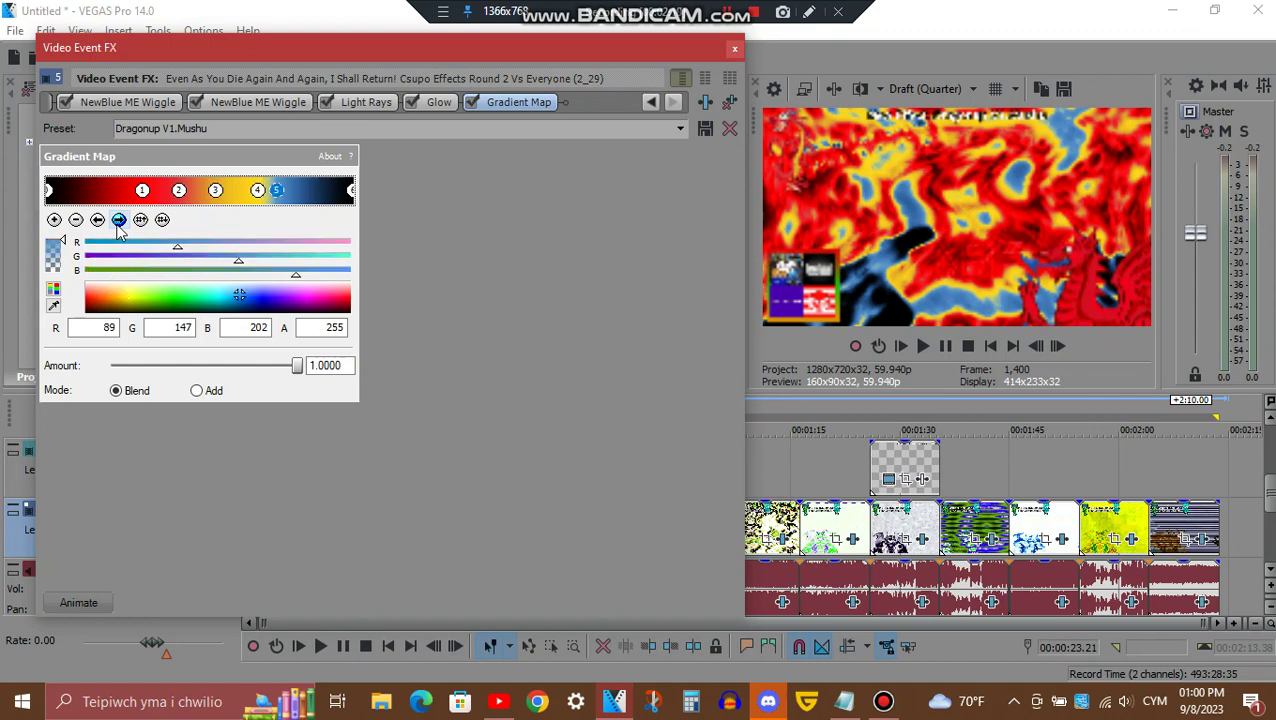
pyautogui.click(119, 222)
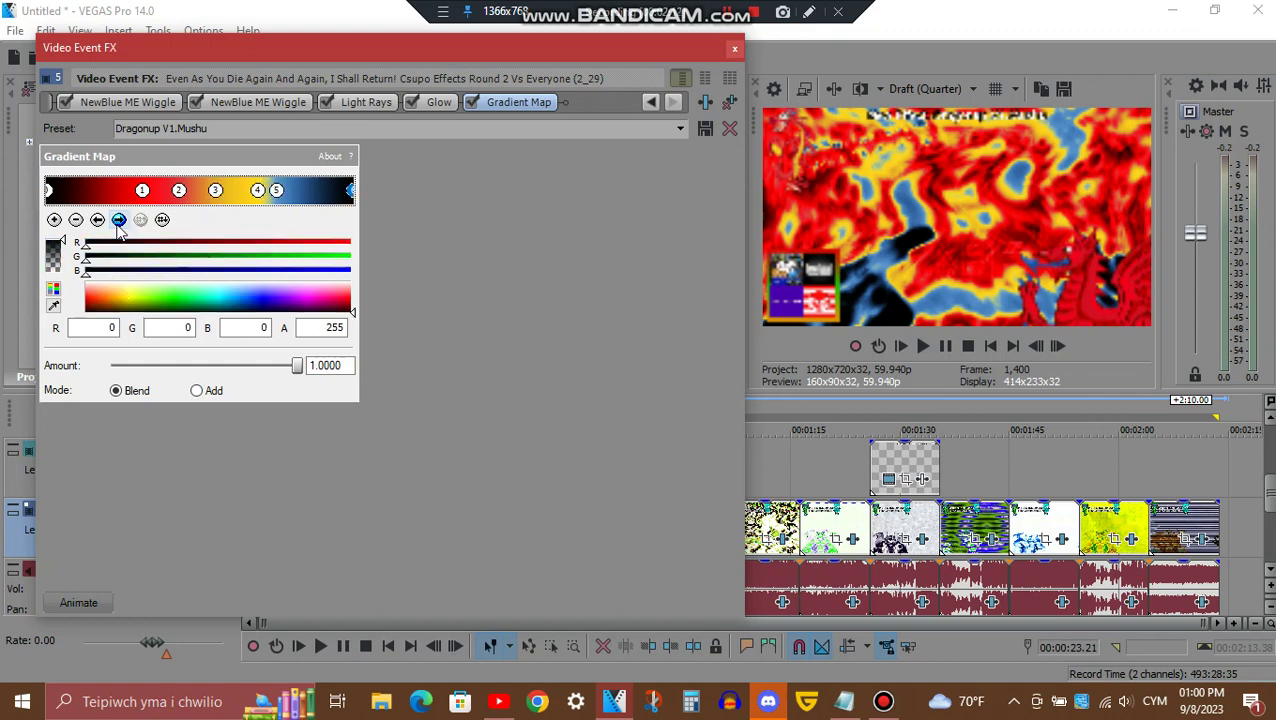
pyautogui.click(733, 50)
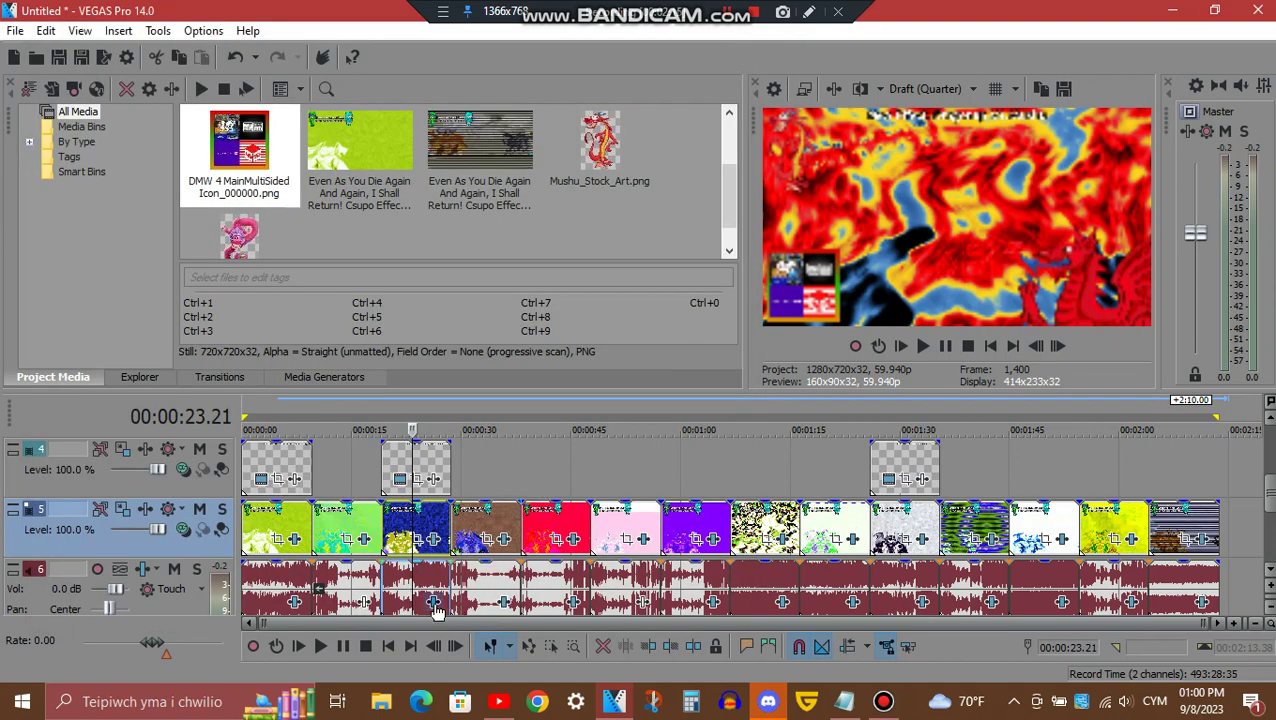
# Step: Open the third audio event's effects and examine both ExpressFX Flange/Wah-Wahs, the Orange Vocoder and the Full Bucket Frequency Shifter
pyautogui.click(434, 603)
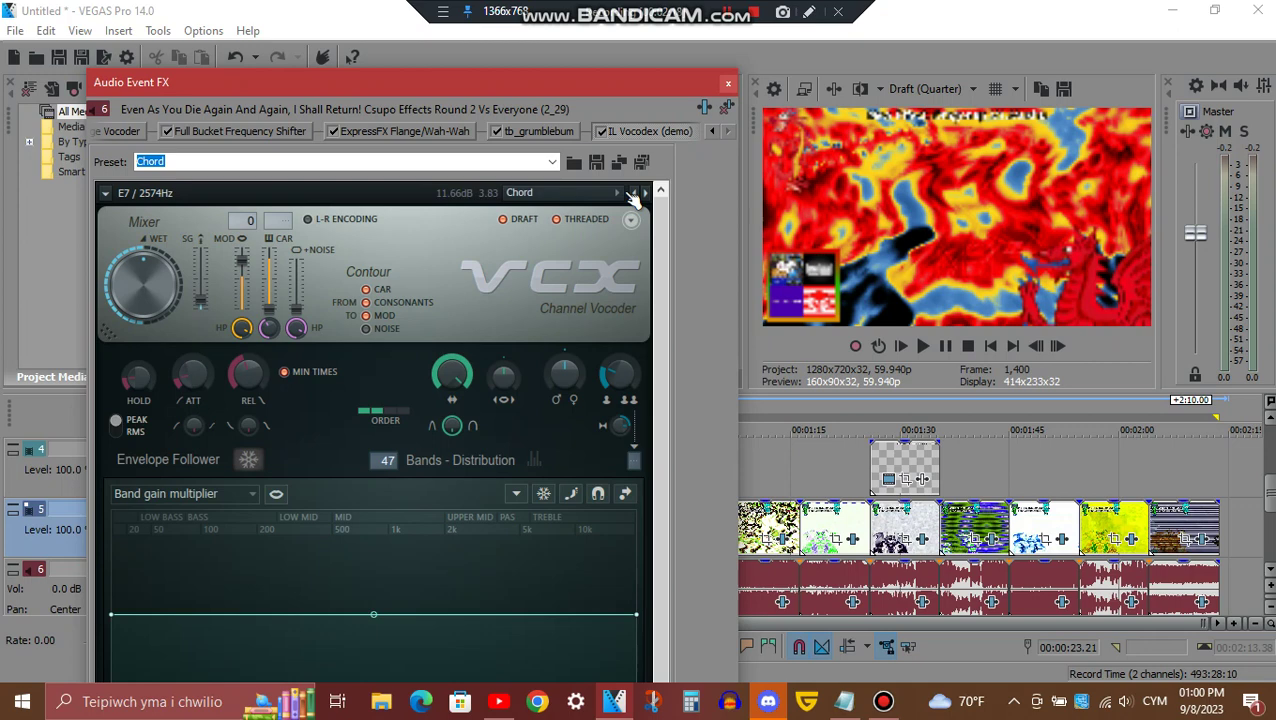
pyautogui.click(714, 132)
pyautogui.click(714, 132)
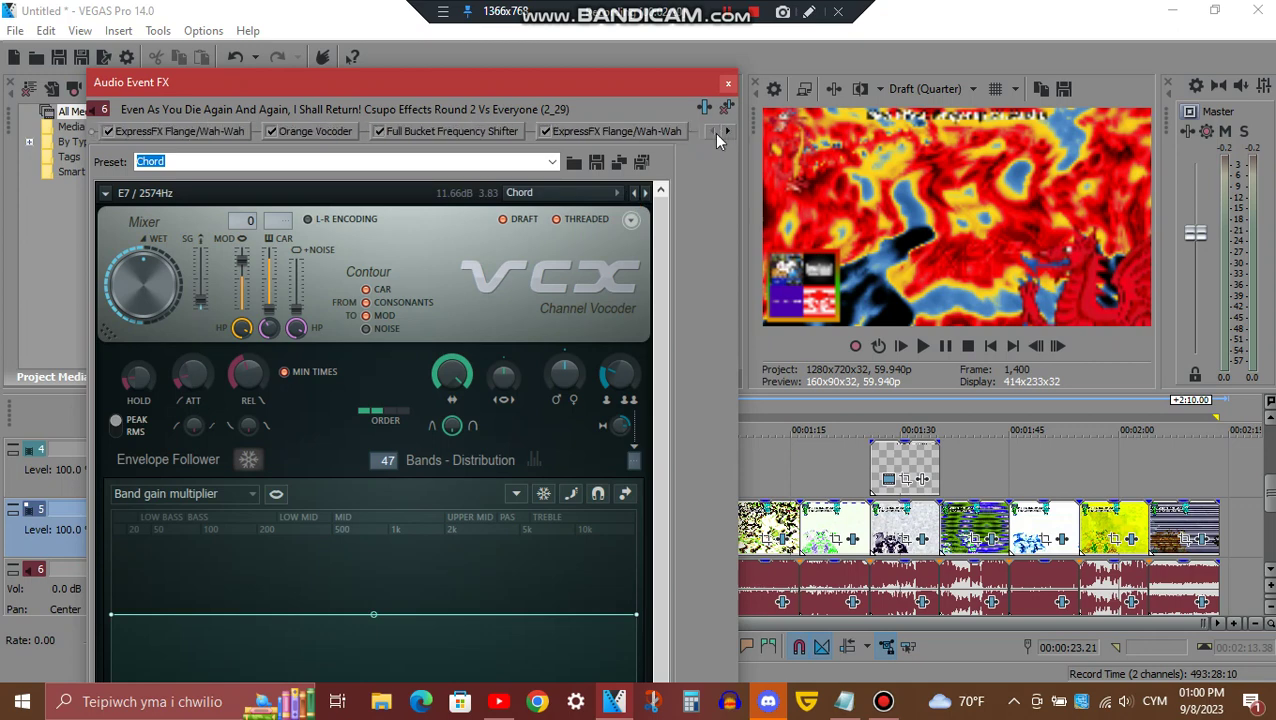
pyautogui.click(183, 134)
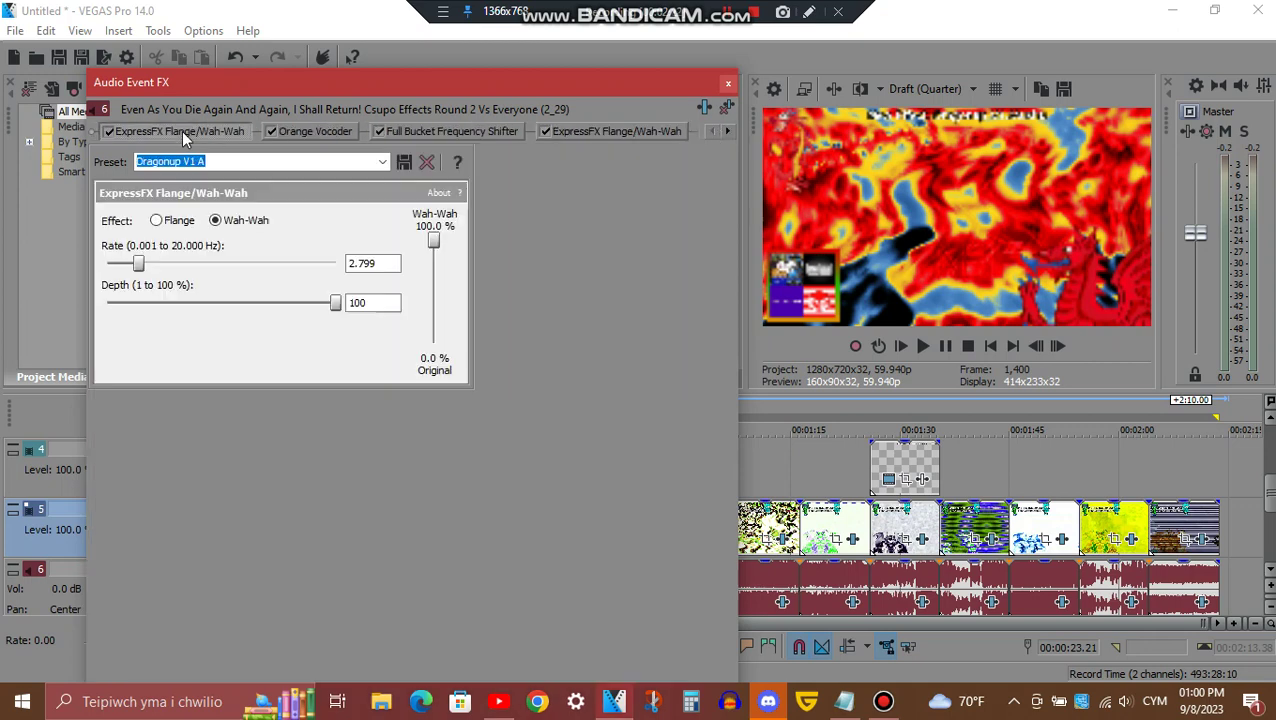
pyautogui.click(345, 136)
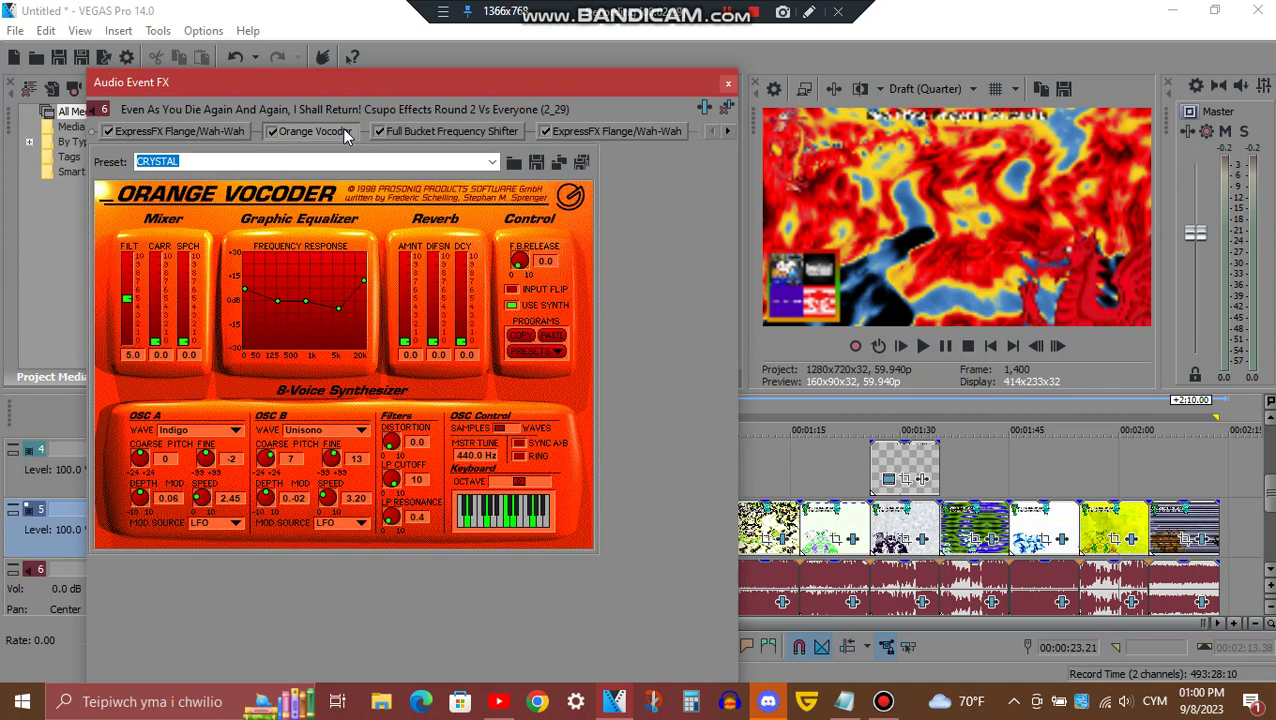
pyautogui.click(470, 131)
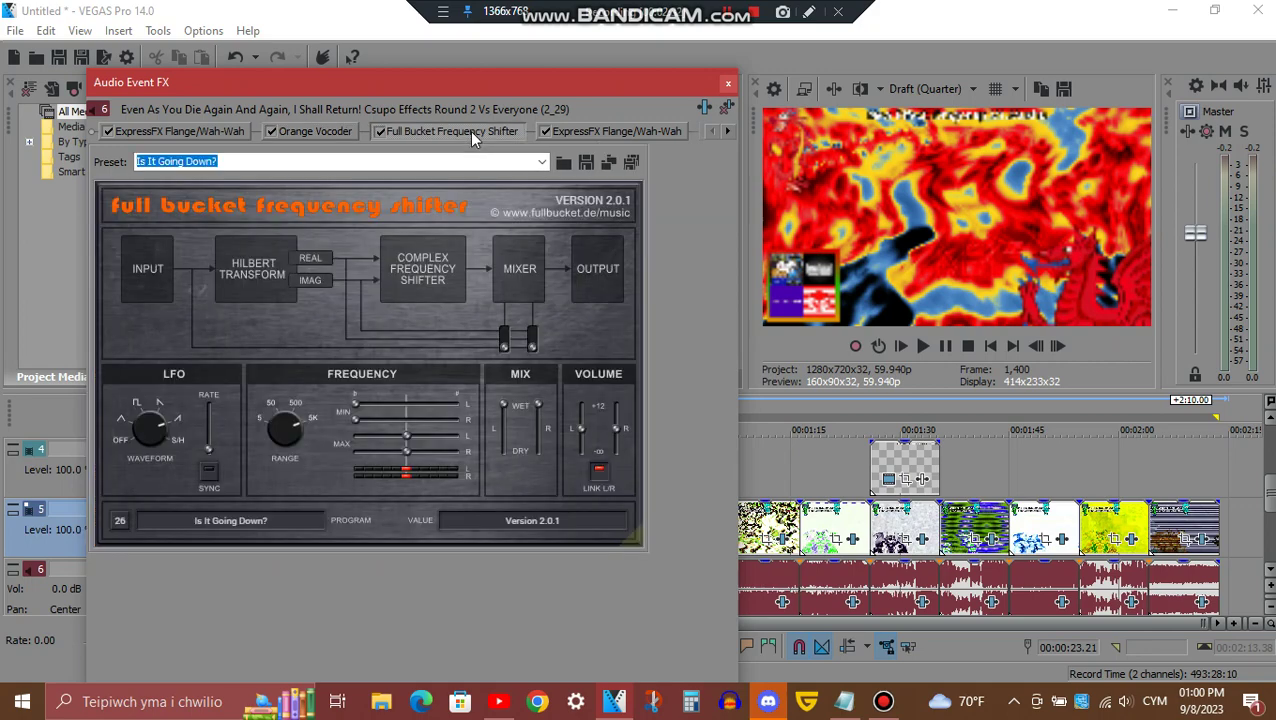
pyautogui.click(637, 135)
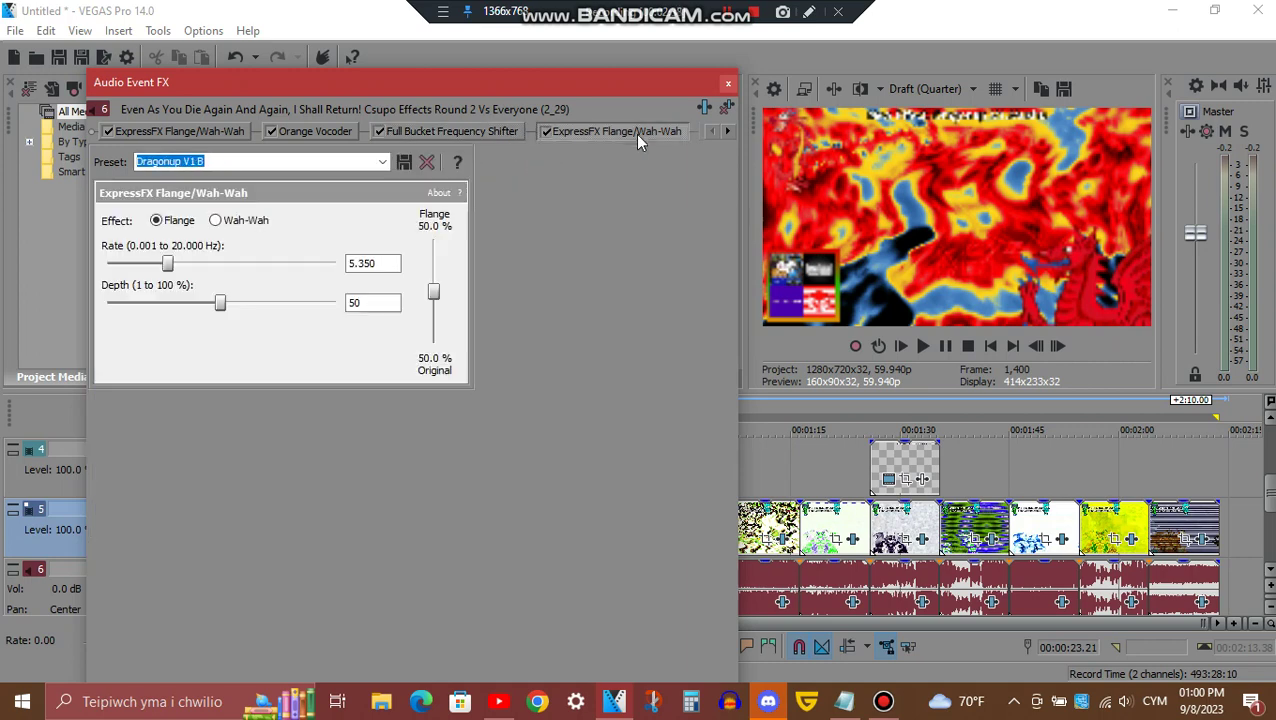
# Step: Examine the third audio event's tb_grumblebum and the full IL Vocodex settings down to its keyboard, and close the effects window
pyautogui.click(728, 131)
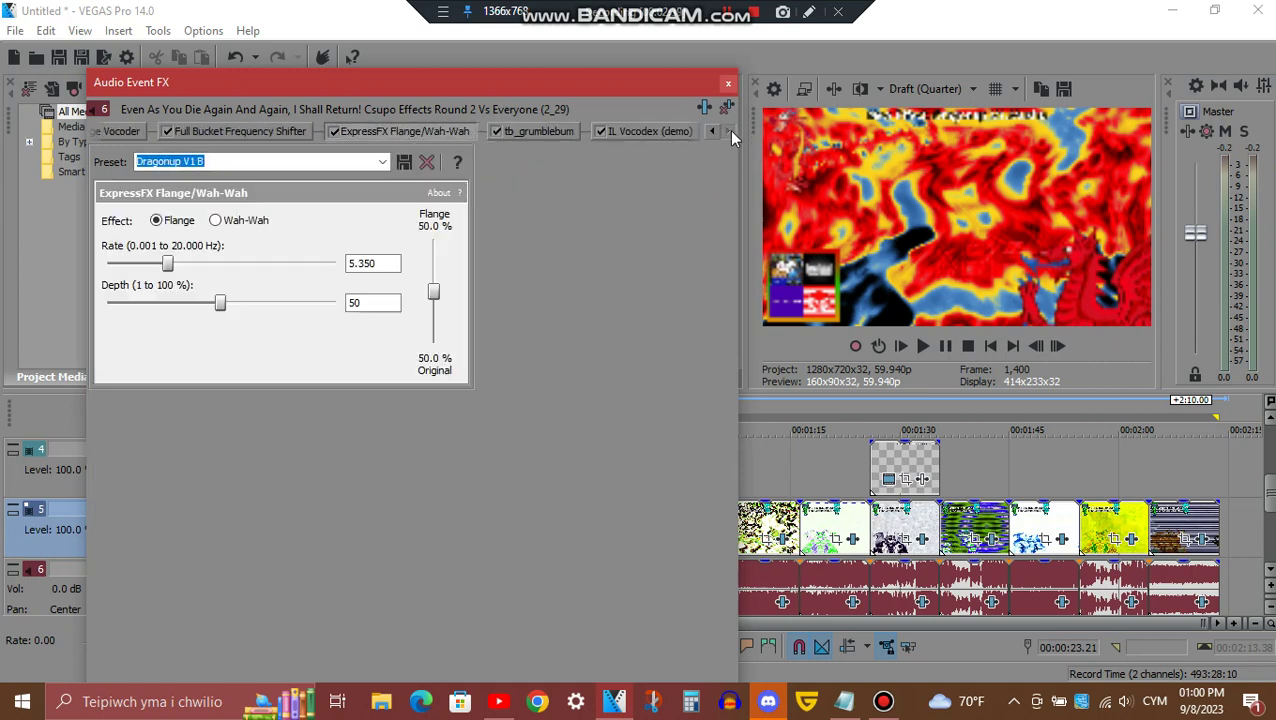
pyautogui.click(520, 129)
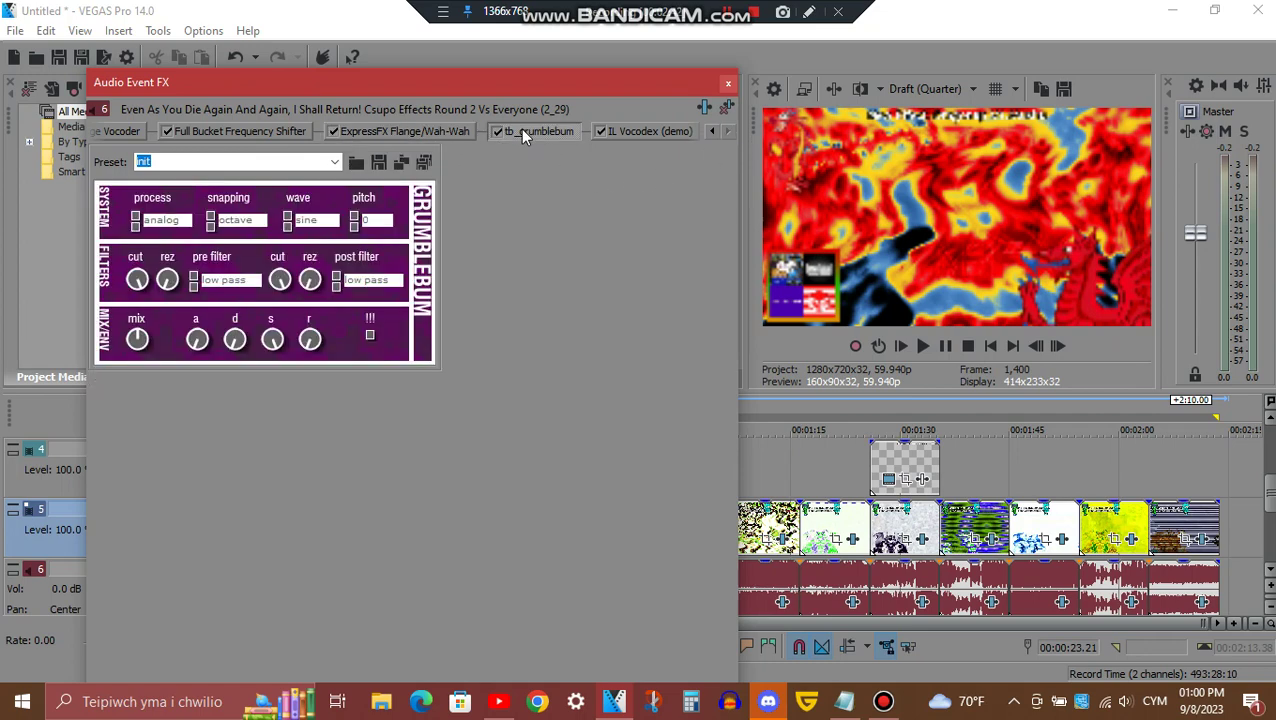
pyautogui.click(676, 133)
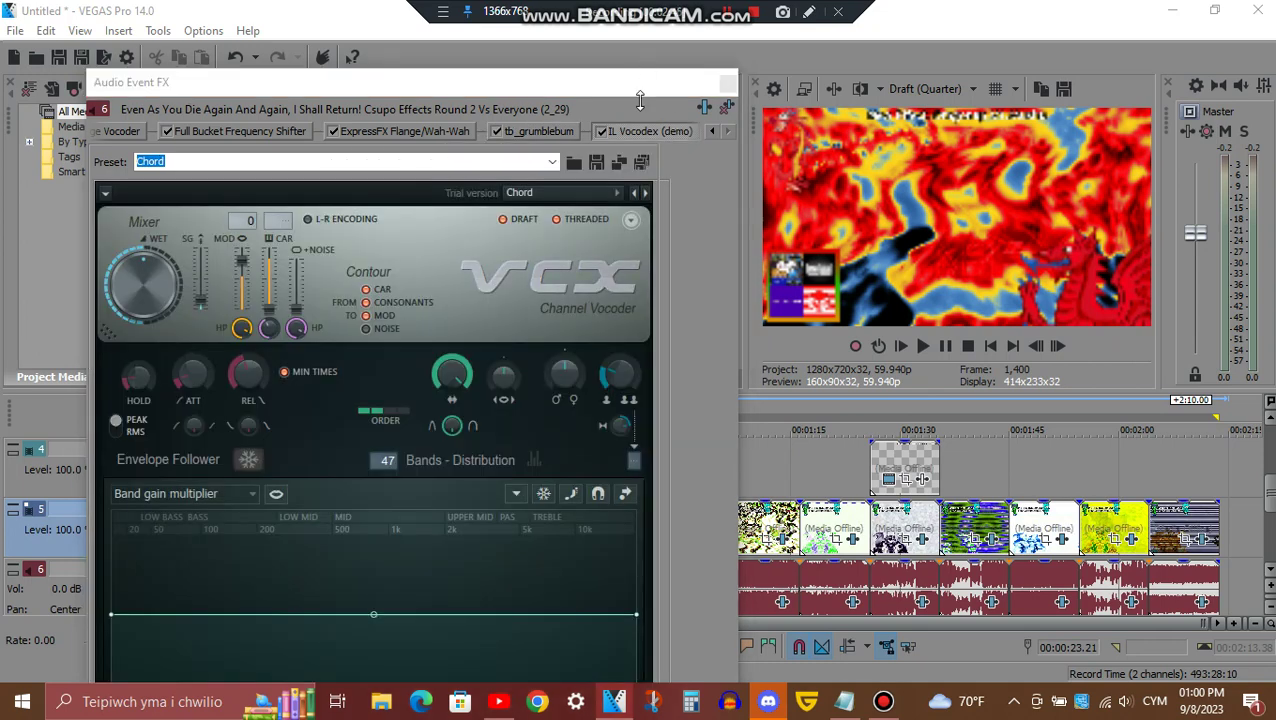
pyautogui.moveTo(660, 87)
pyautogui.mouseDown()
pyautogui.moveTo(660, 300)
pyautogui.moveTo(663, 87)
pyautogui.mouseUp()
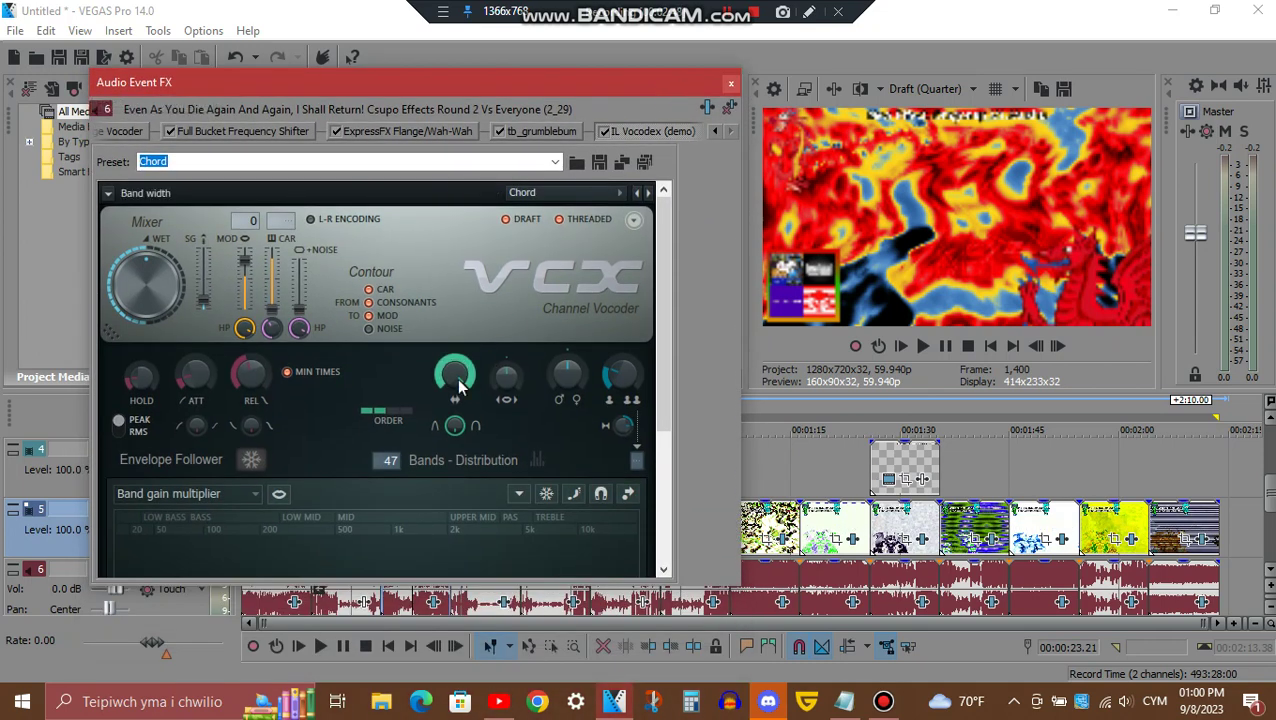
pyautogui.moveTo(658, 288); pyautogui.dragTo(656, 451)
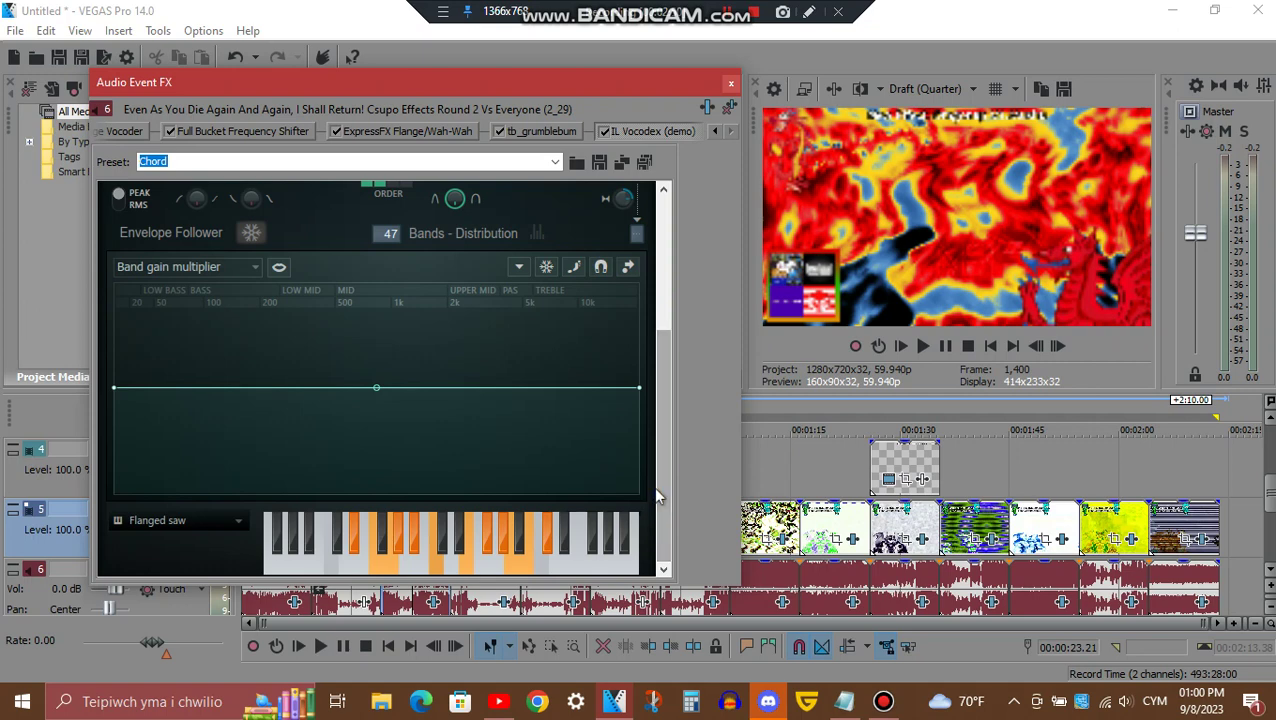
pyautogui.click(730, 86)
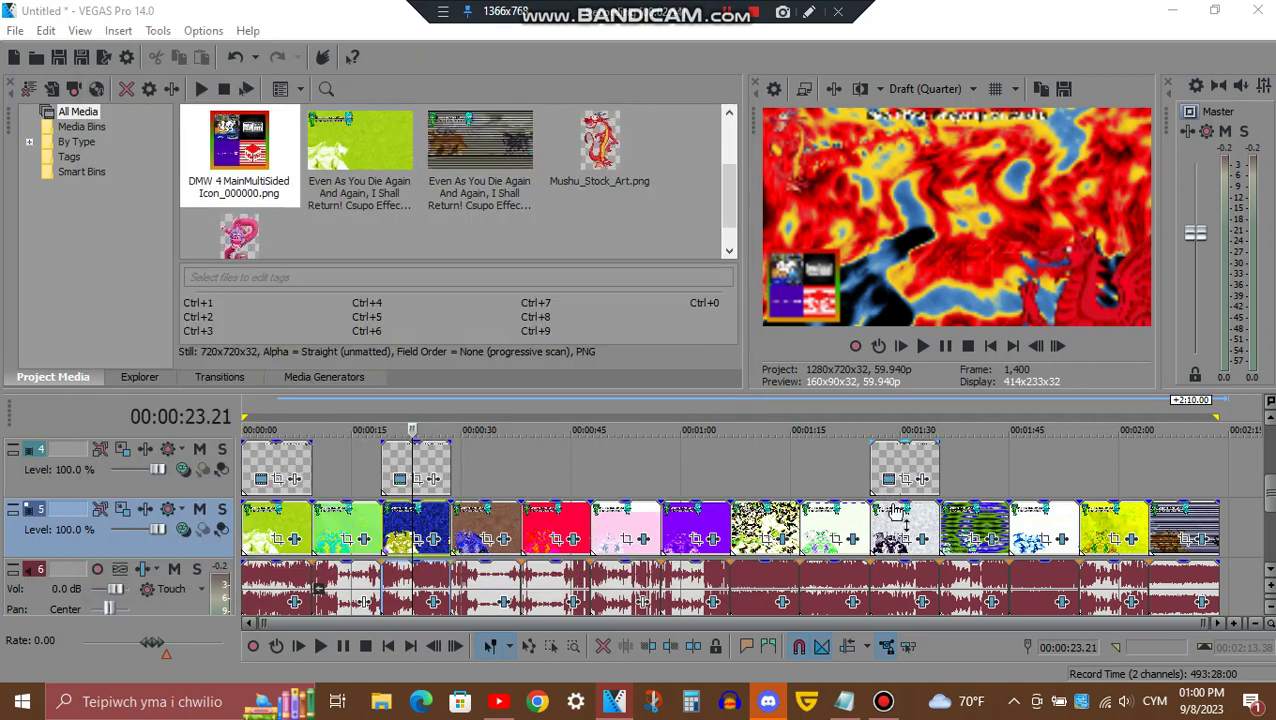
# Step: Open the effects of the tenth video event, at 00:01:30, and examine the colour values of each Gradient Map control point
pyautogui.click(905, 537)
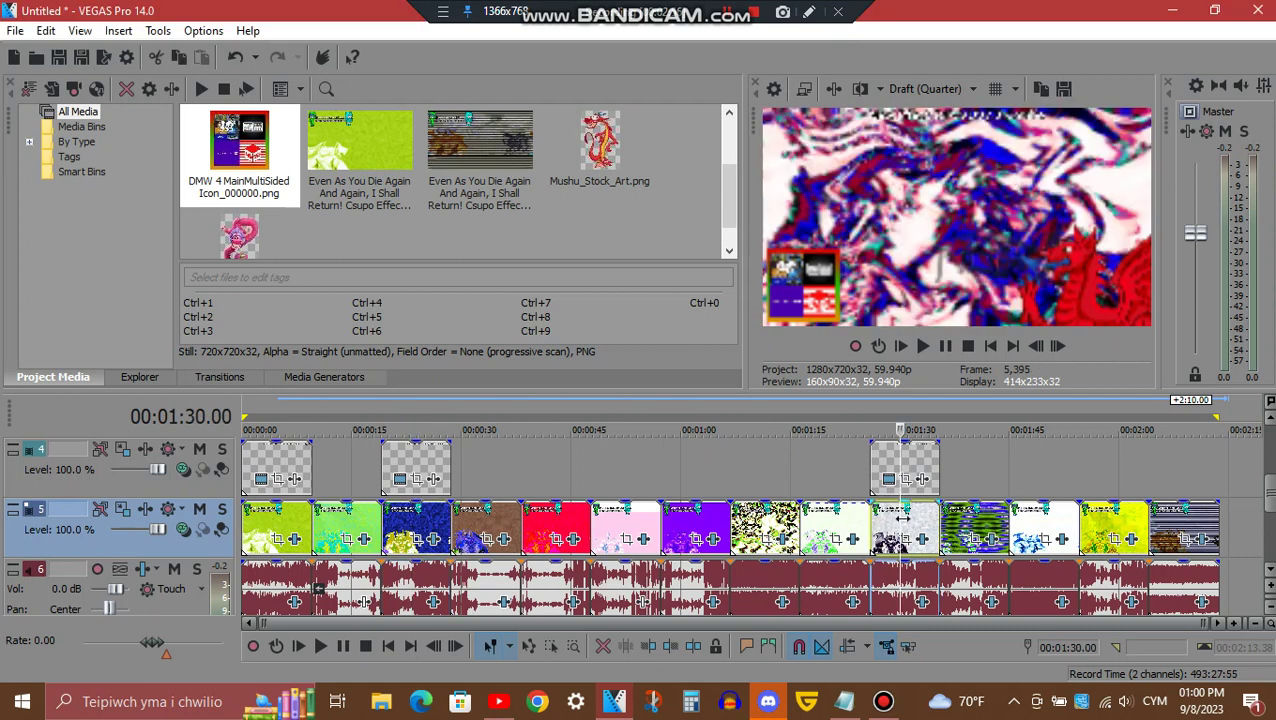
pyautogui.click(922, 539)
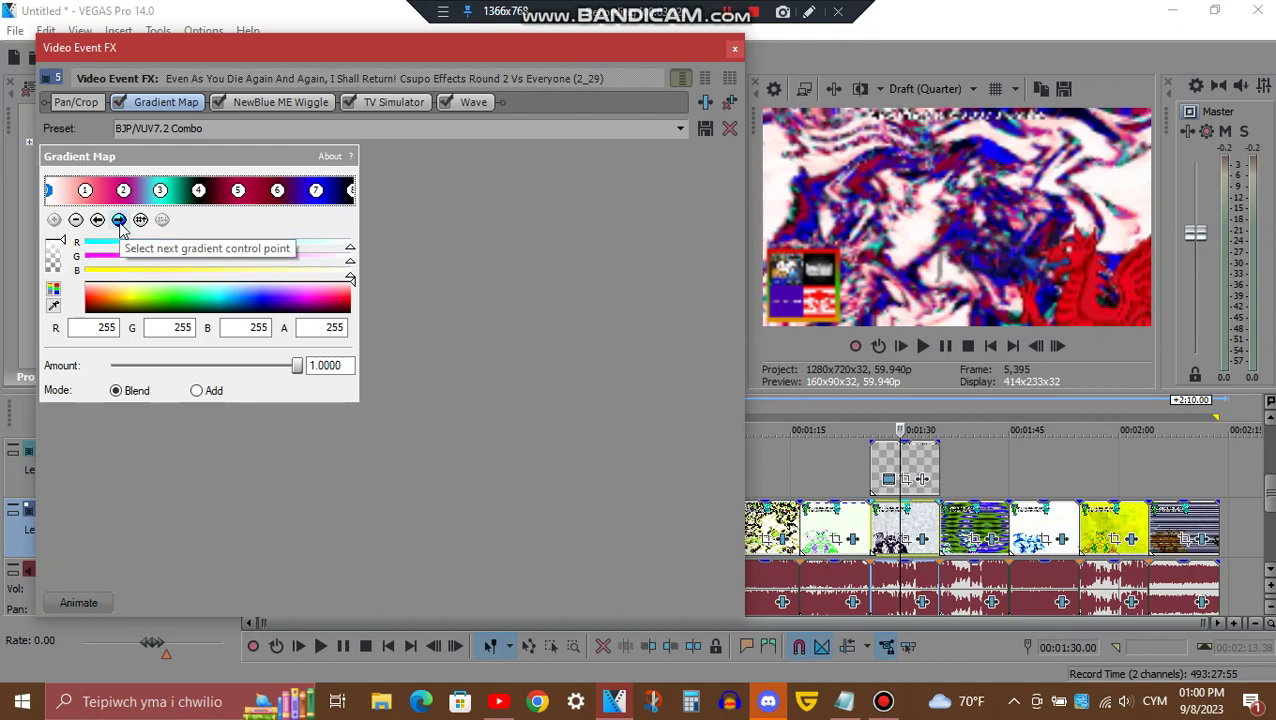
pyautogui.click(119, 220)
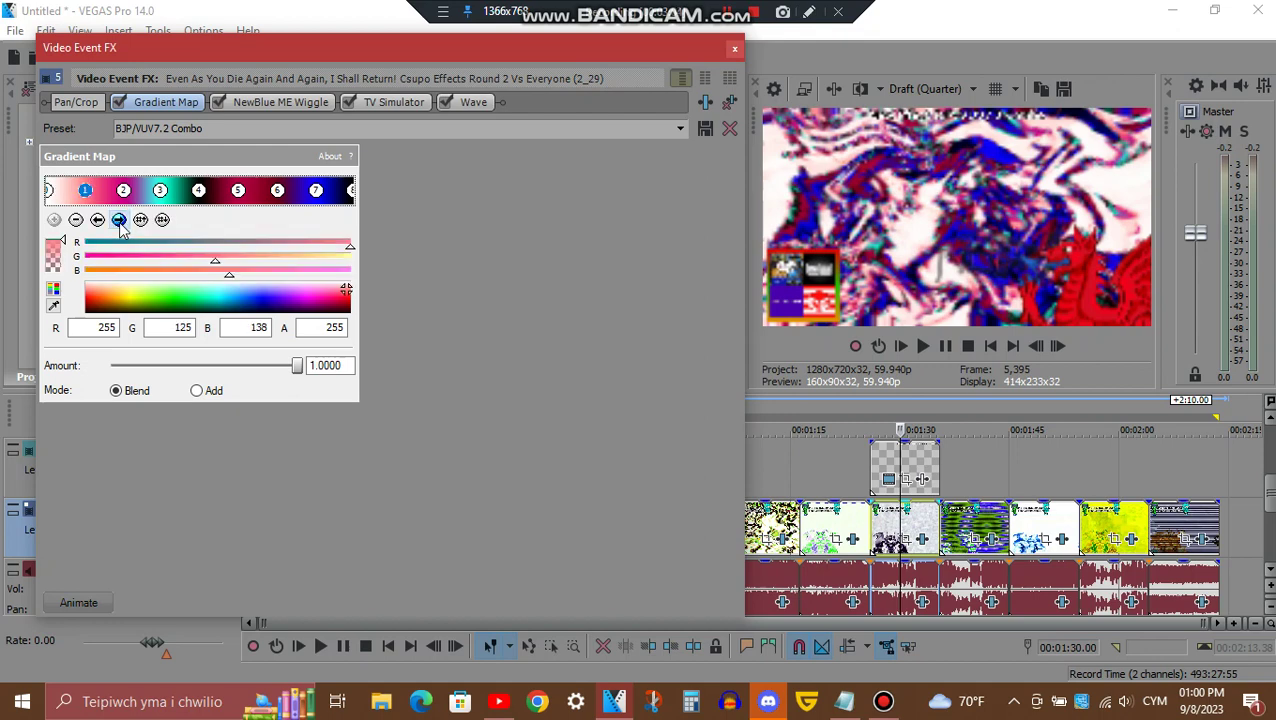
pyautogui.click(119, 220)
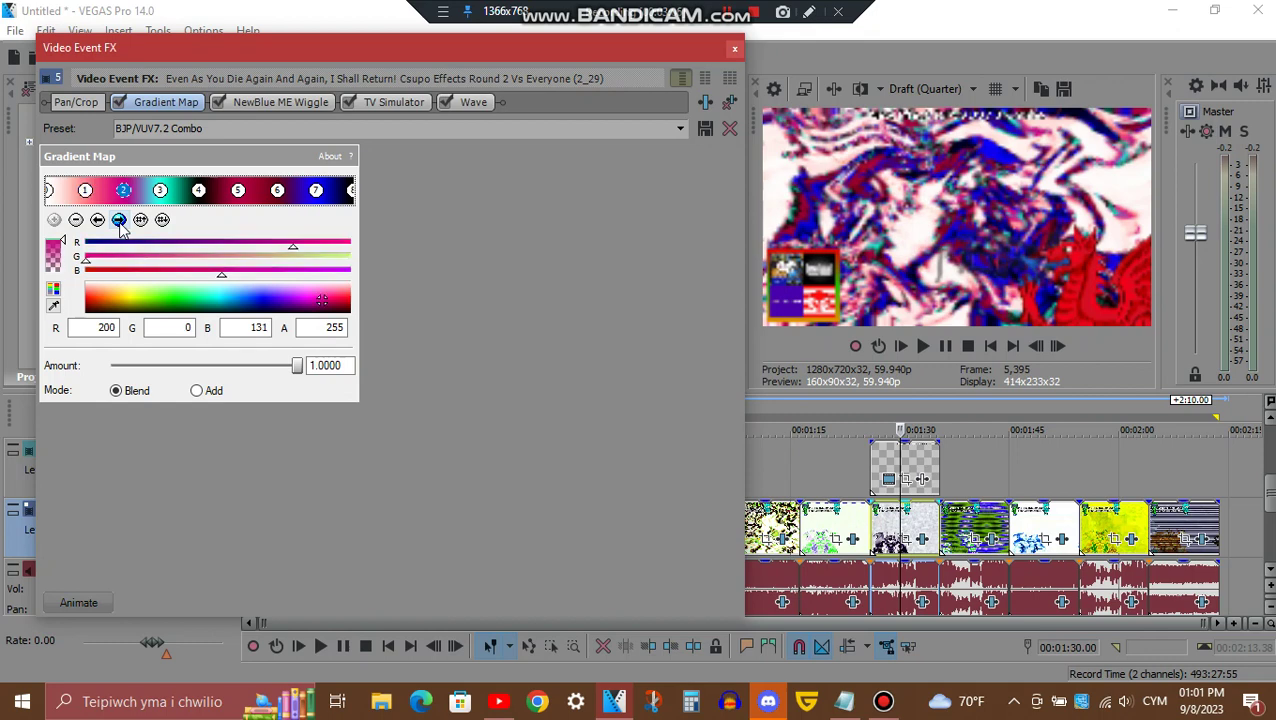
pyautogui.click(119, 220)
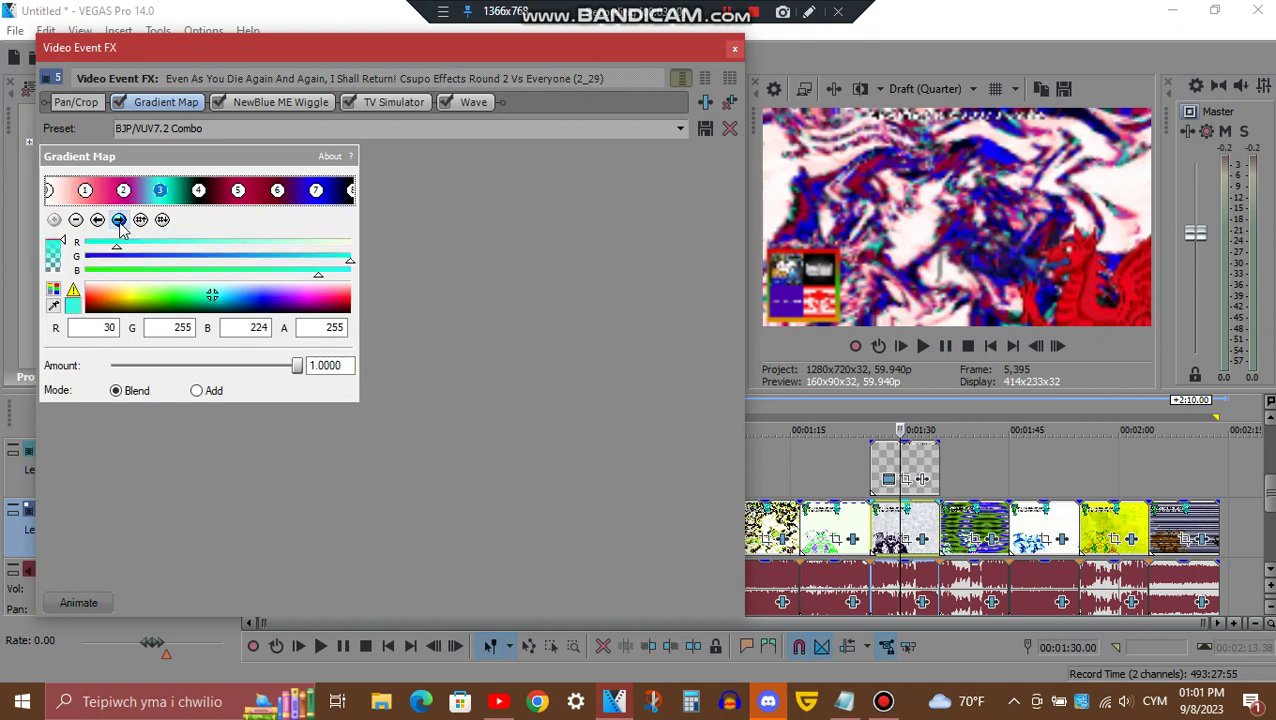
pyautogui.click(119, 220)
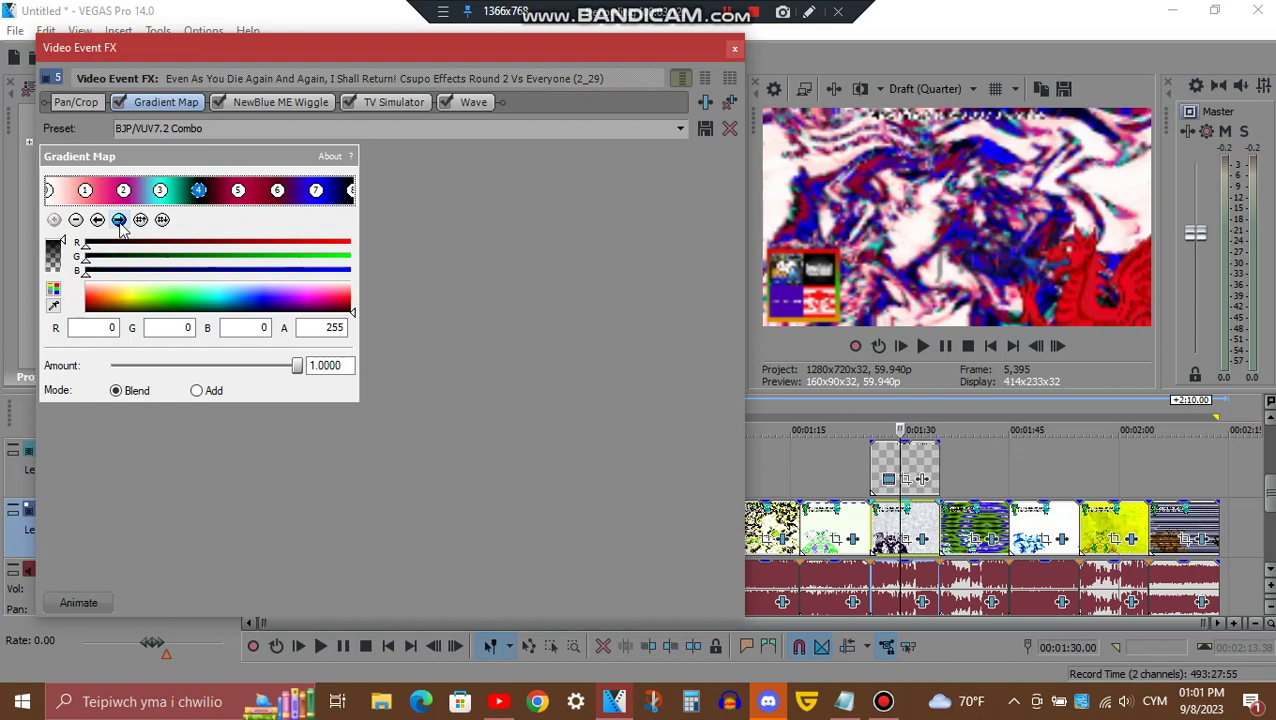
pyautogui.click(119, 220)
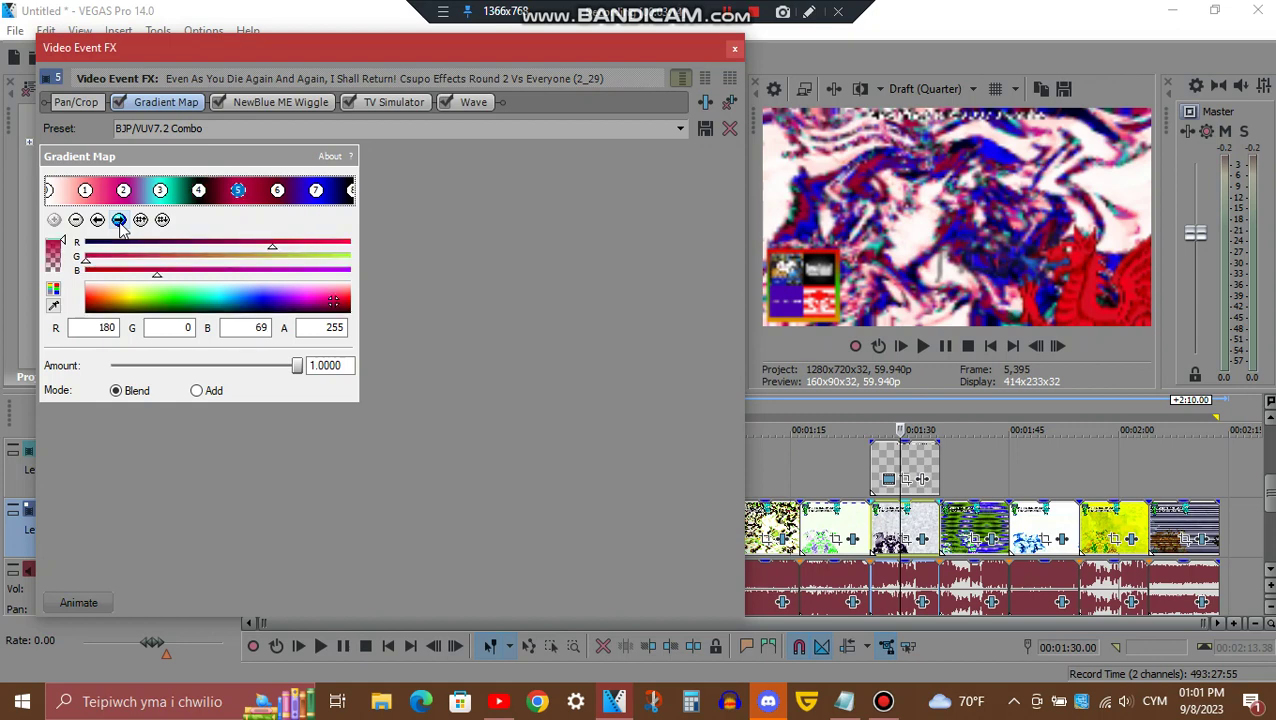
pyautogui.click(119, 220)
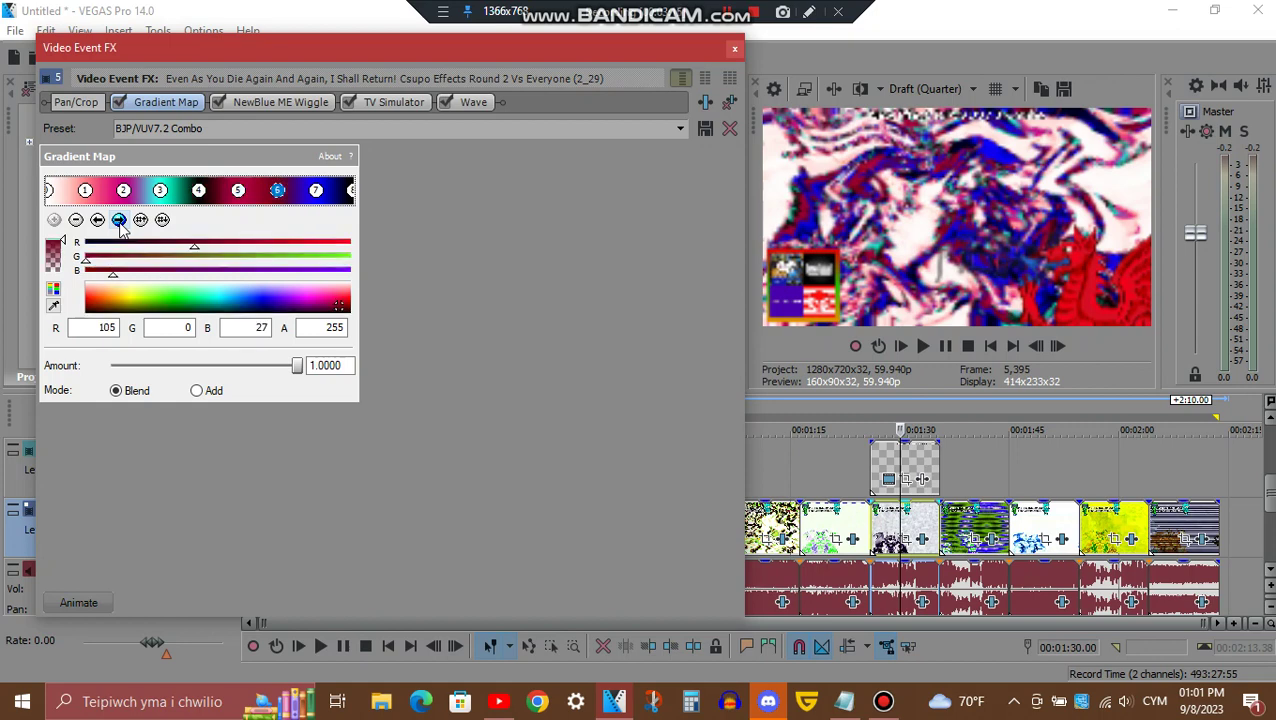
pyautogui.click(119, 220)
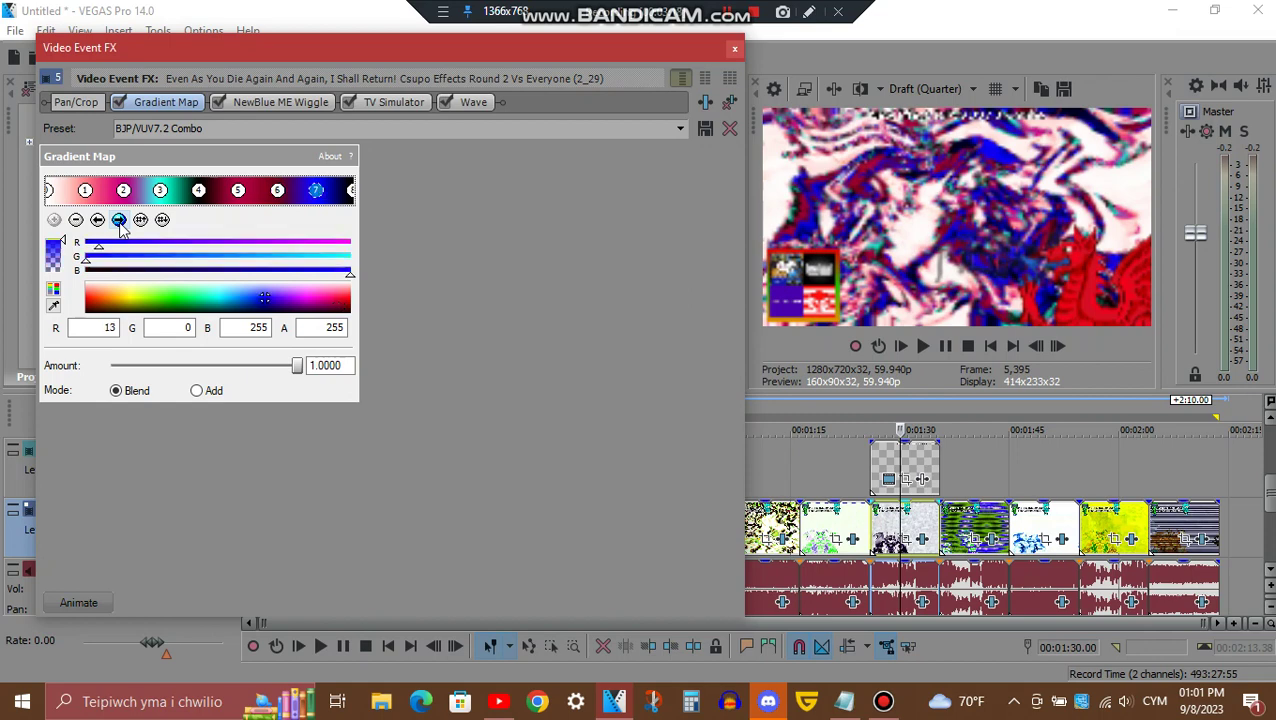
pyautogui.click(119, 220)
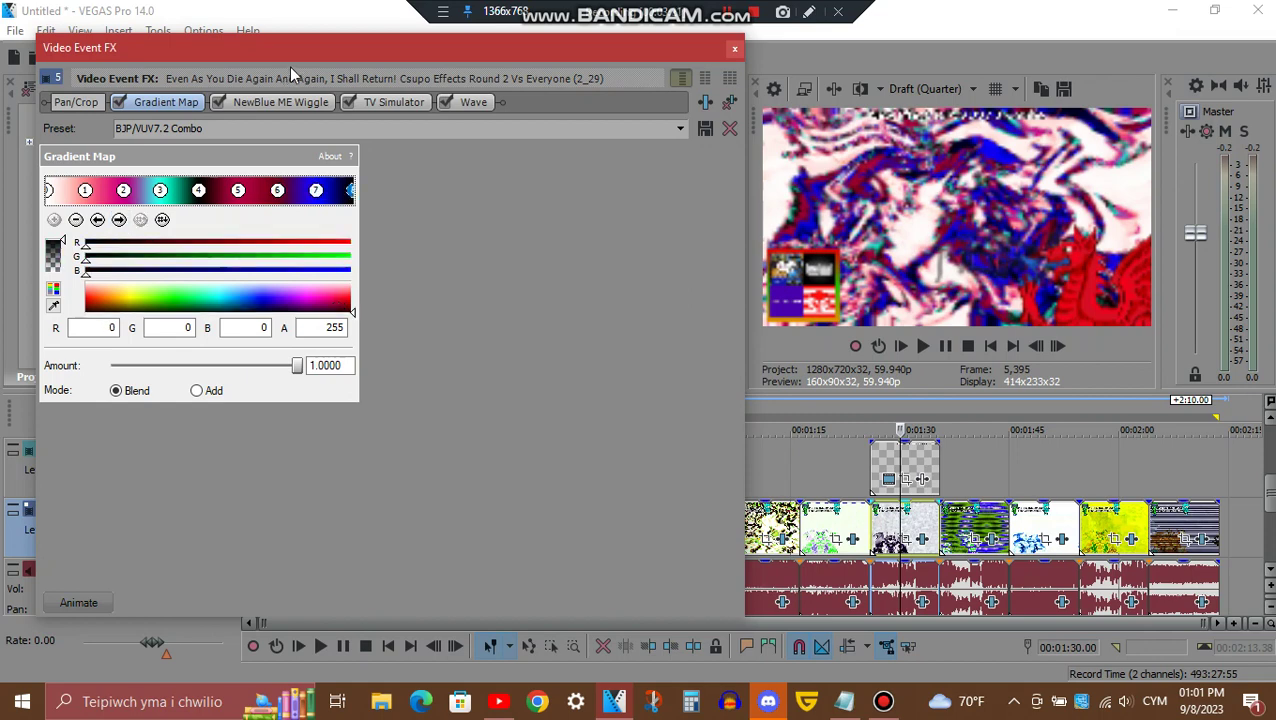
# Step: Examine the tenth video event's NewBlue ME Wiggle, TV Simulator and Wave settings, and close its effects window
pyautogui.click(299, 102)
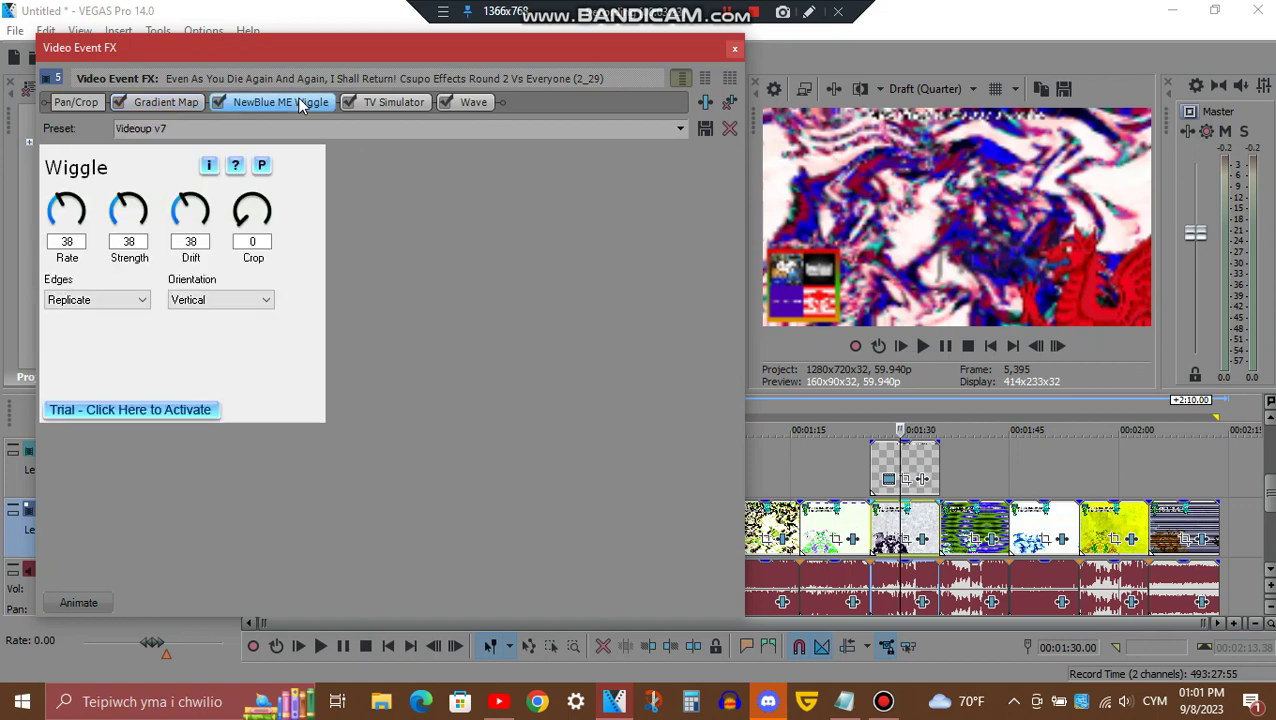
pyautogui.click(384, 103)
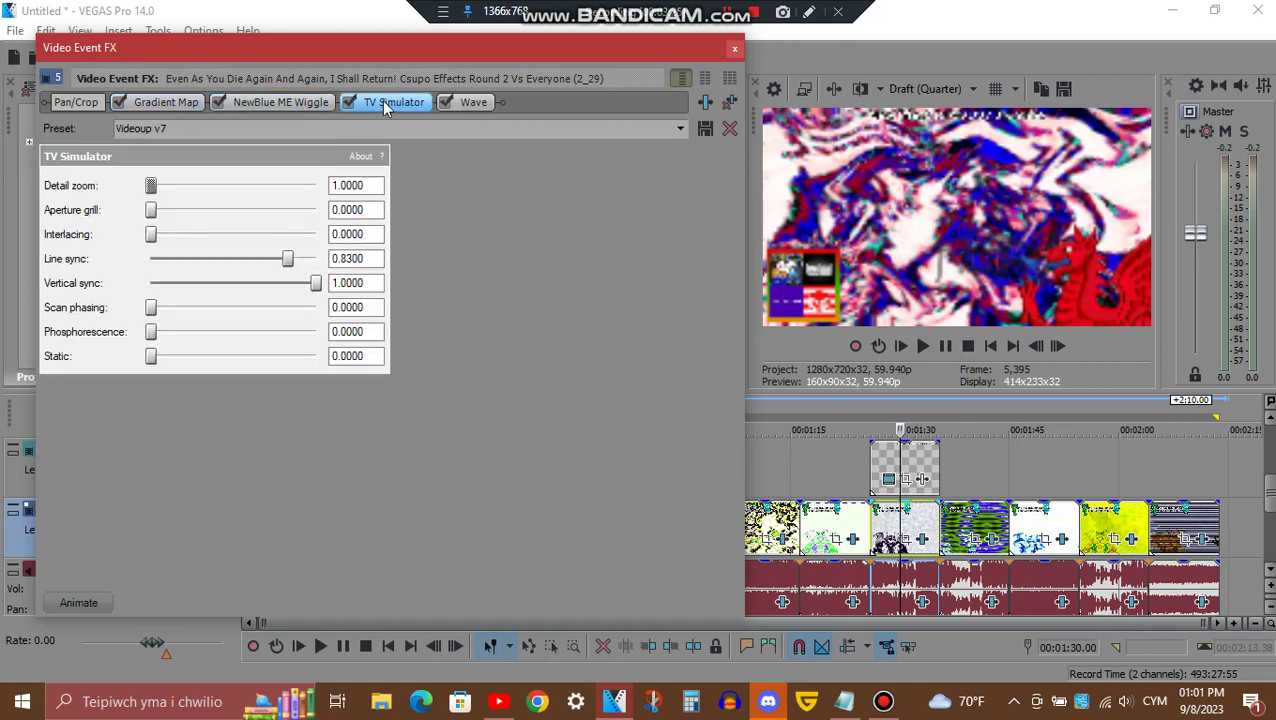
pyautogui.click(475, 103)
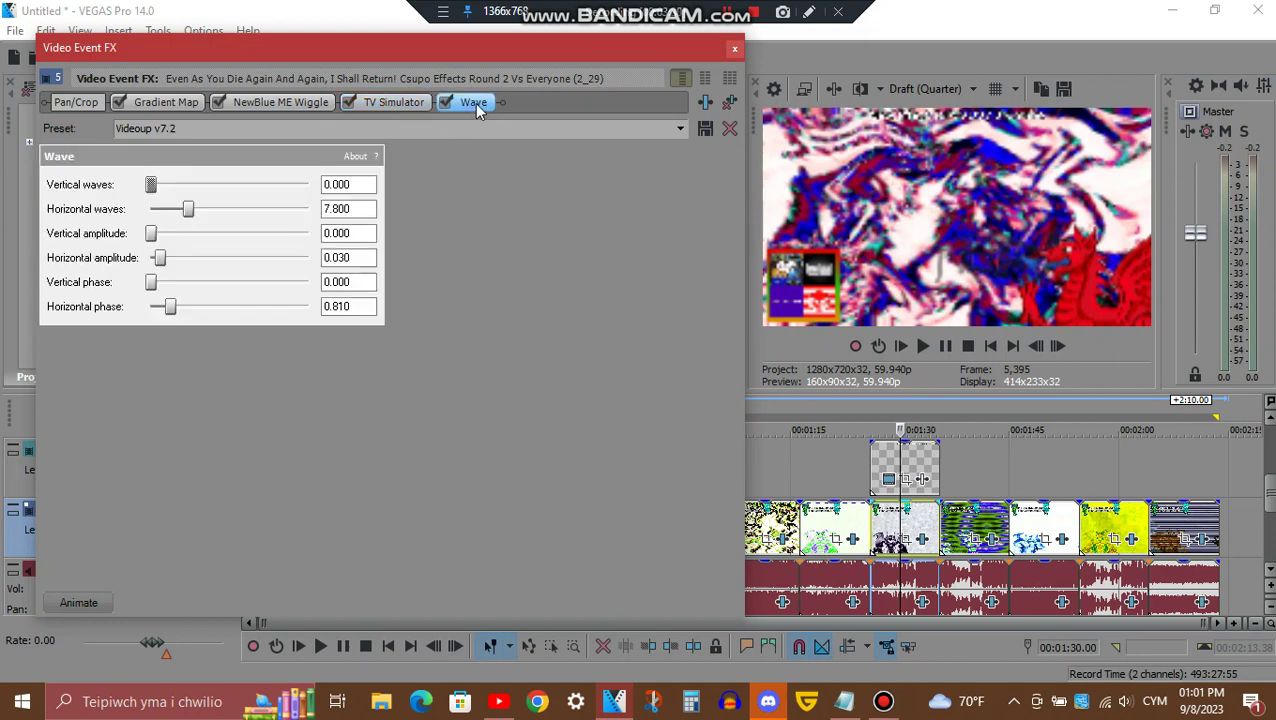
pyautogui.click(735, 50)
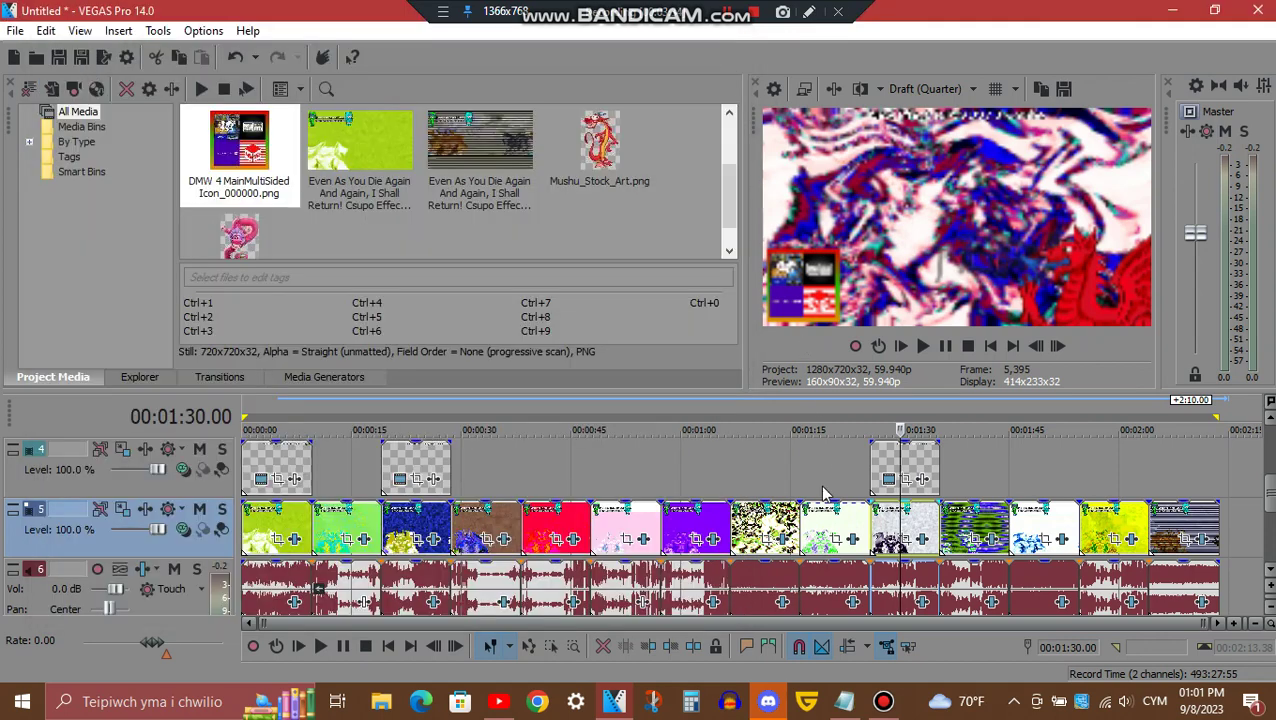
# Step: Open the tenth audio event's effects, at 00:01:30, and examine the settings of both Orange Vocoders and the tb_grumblebum
pyautogui.click(922, 601)
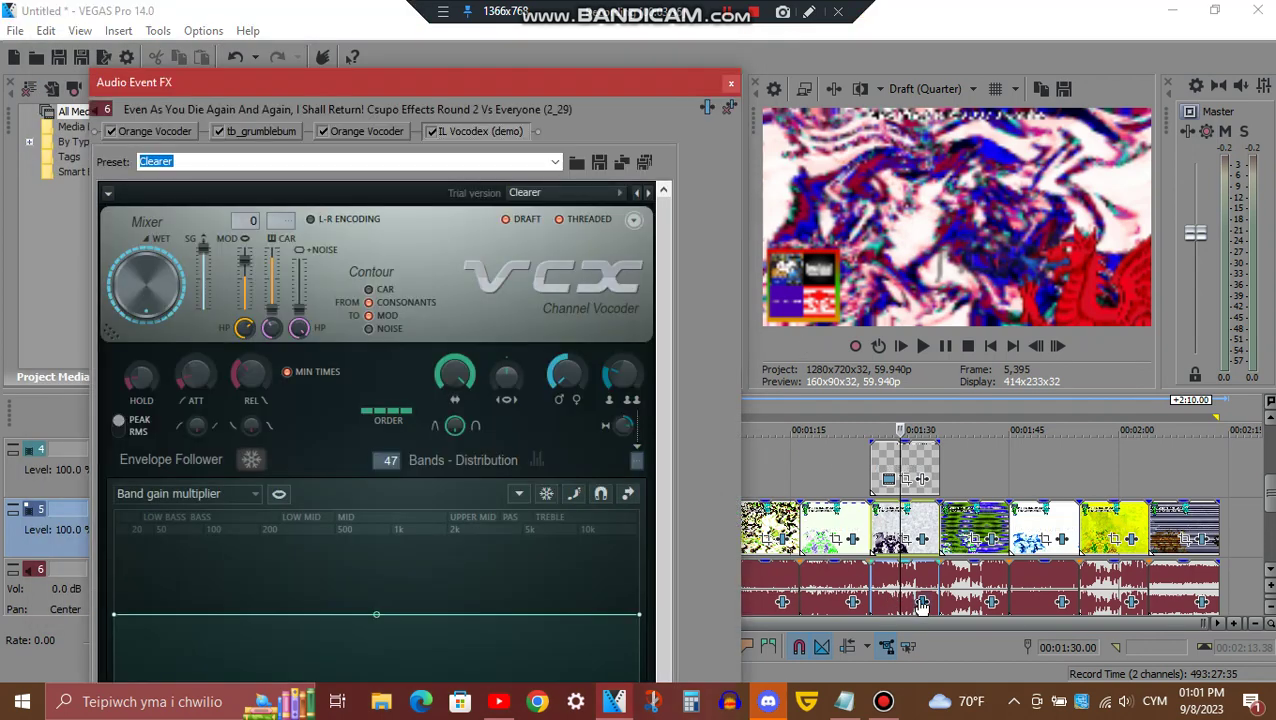
pyautogui.click(152, 131)
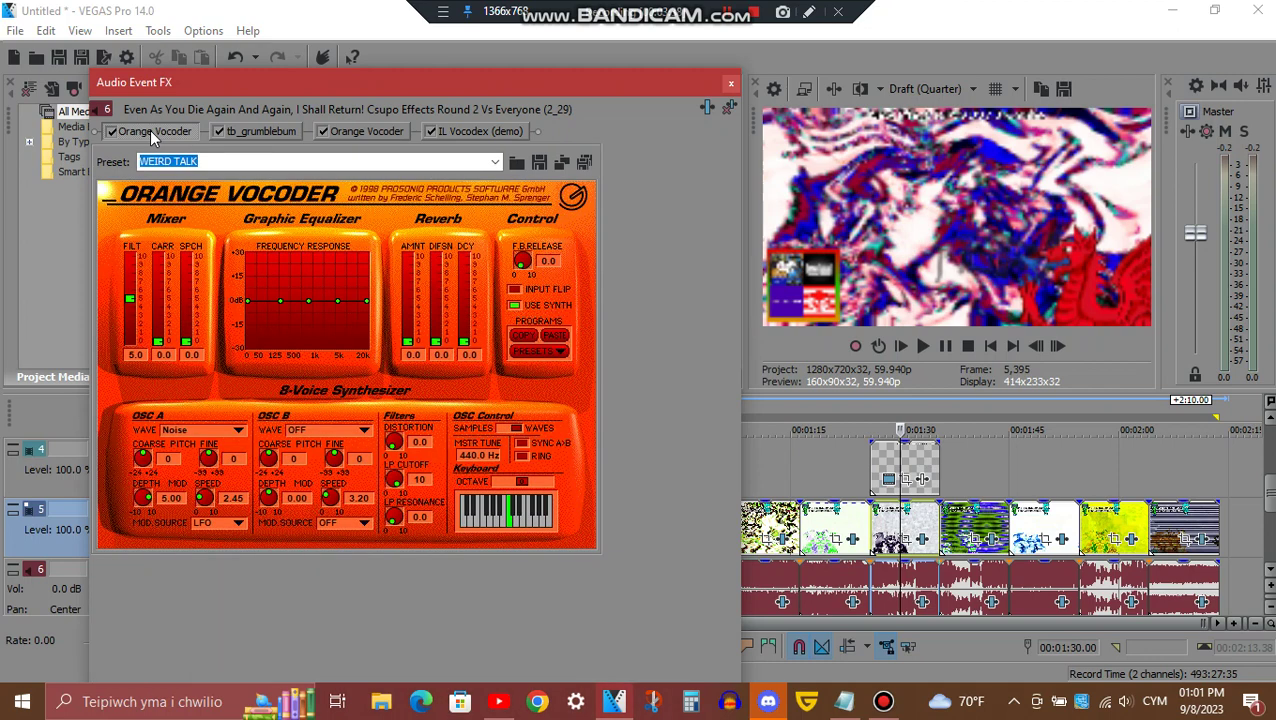
pyautogui.click(269, 132)
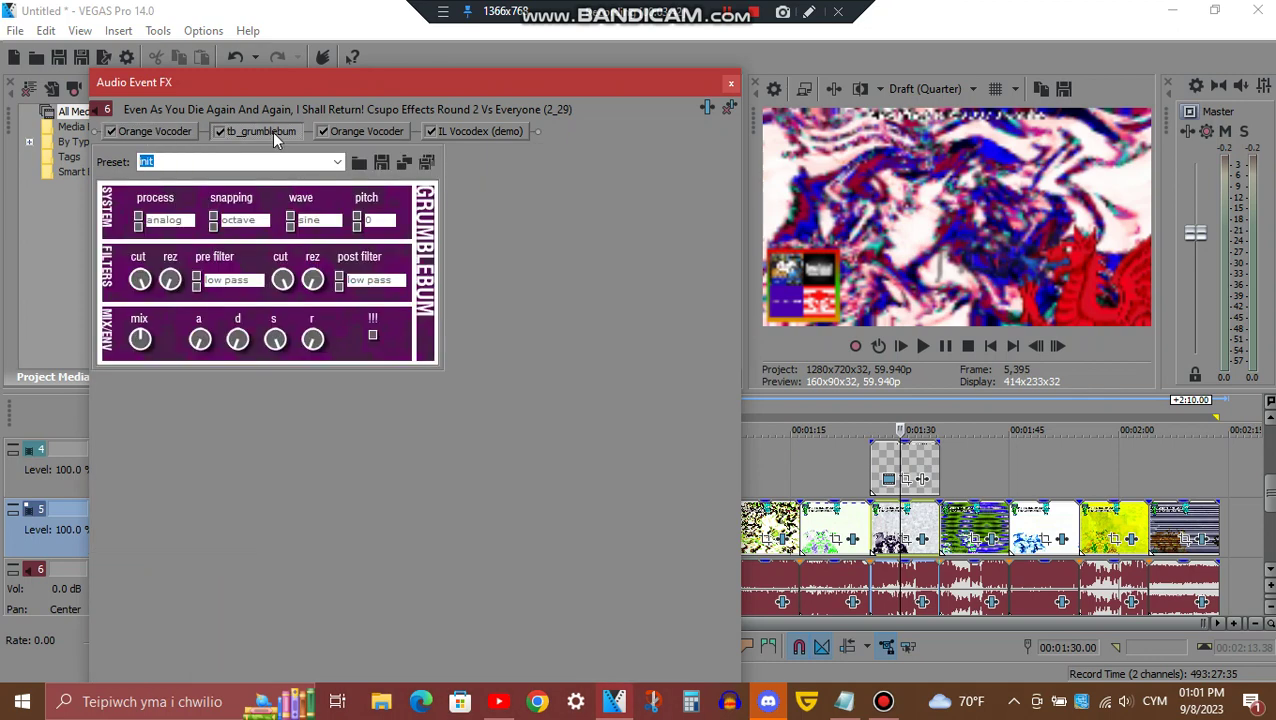
pyautogui.click(360, 134)
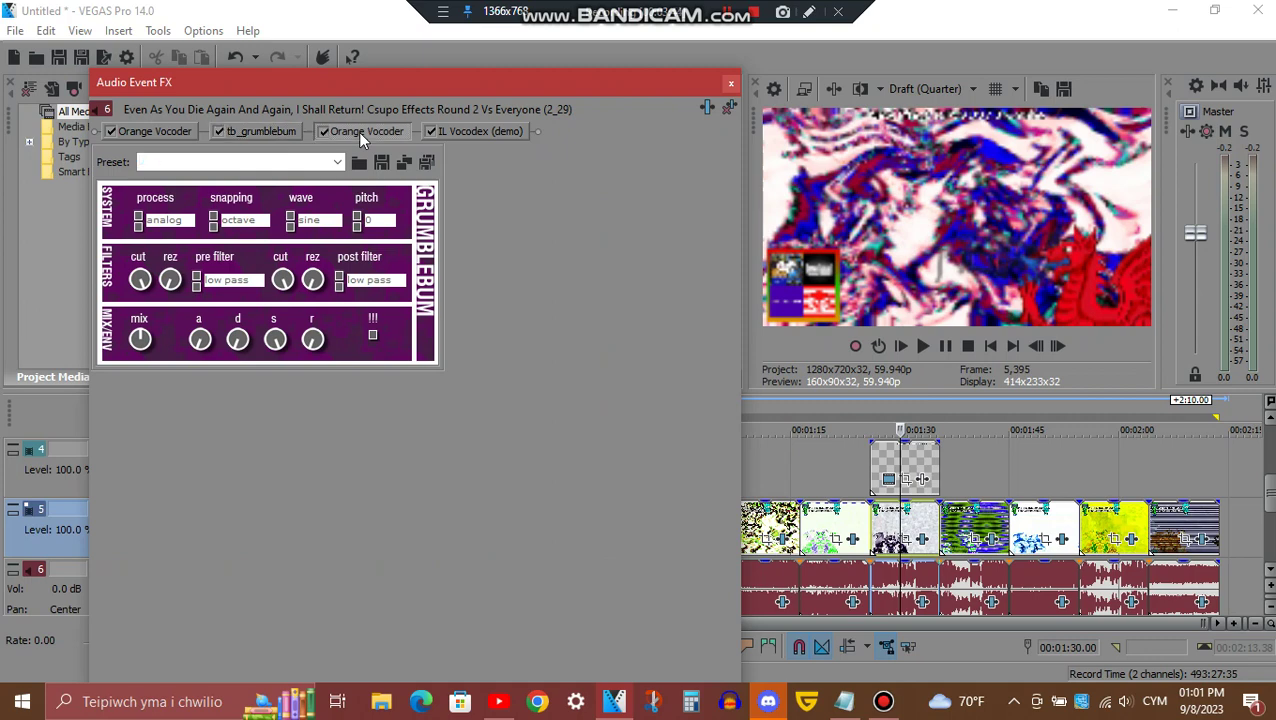
# Step: Examine the tenth audio event's full IL Vocodex settings, from the mixer down to the keyboard
pyautogui.click(482, 133)
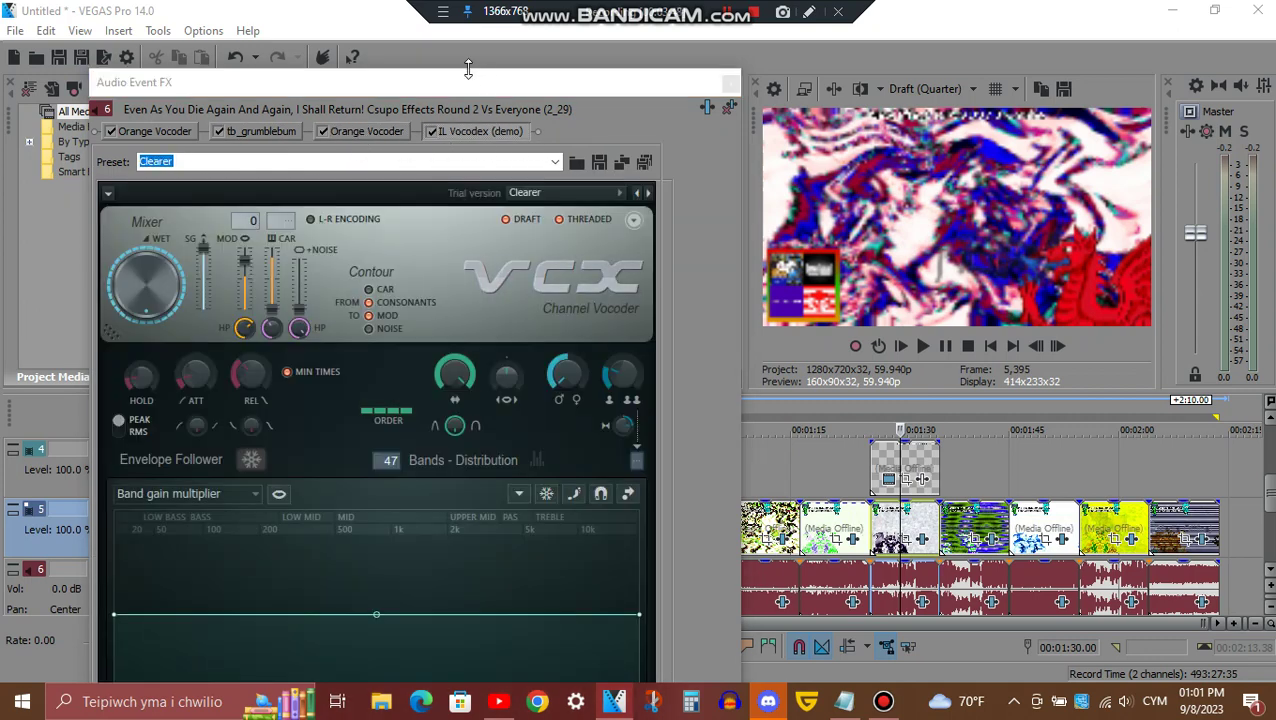
pyautogui.moveTo(468, 77); pyautogui.dragTo(500, 88)
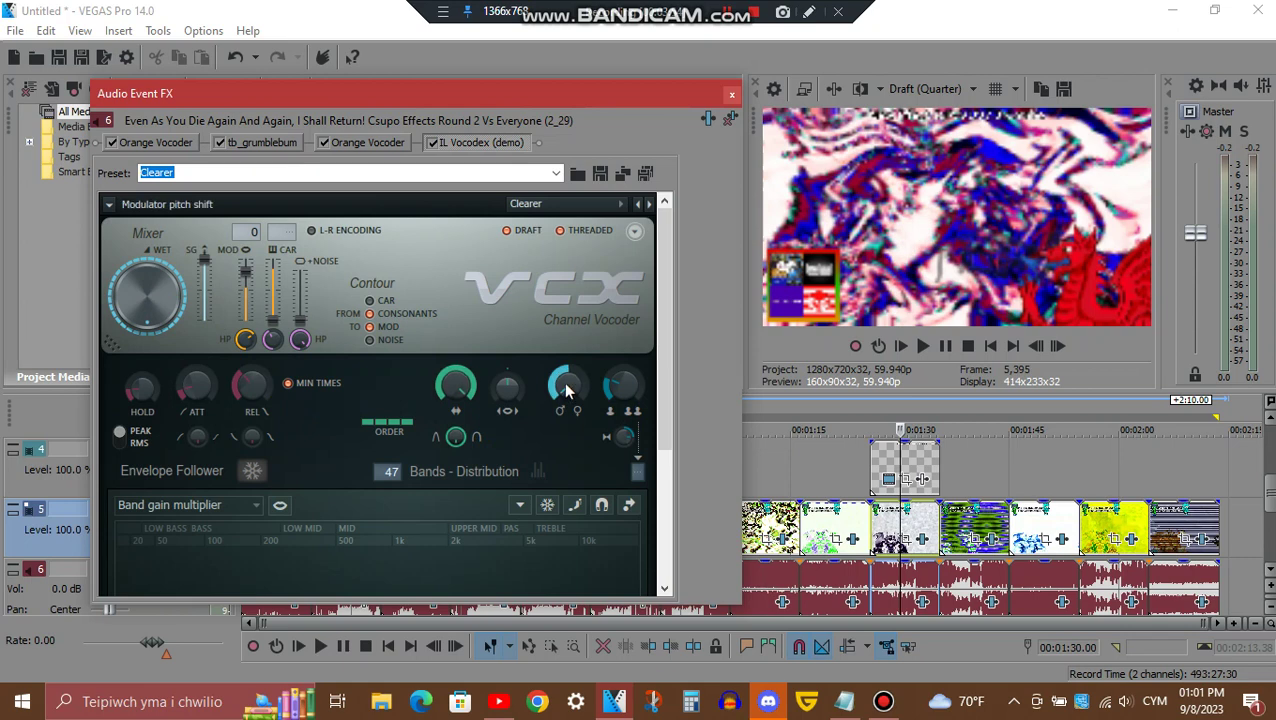
pyautogui.moveTo(664, 249); pyautogui.dragTo(659, 460)
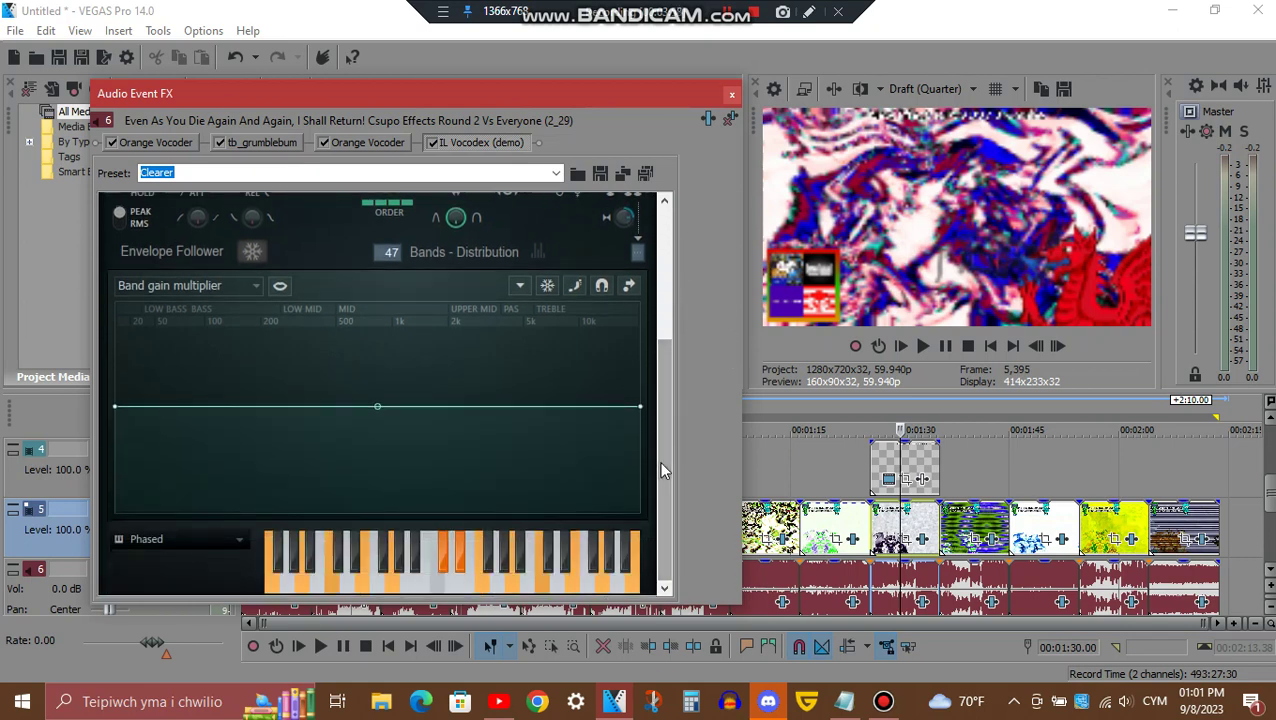